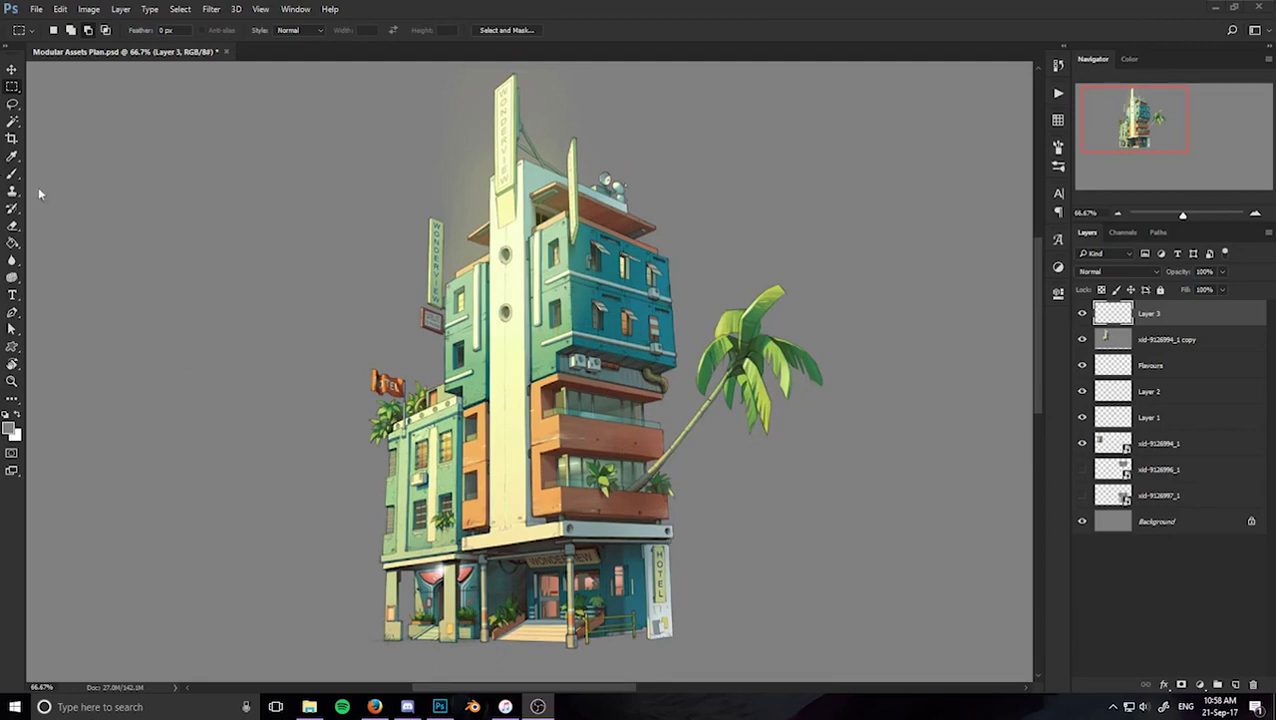
# Hide Layer 3, the large building copy layer and the Flavours layer
pyautogui.click(62, 201)
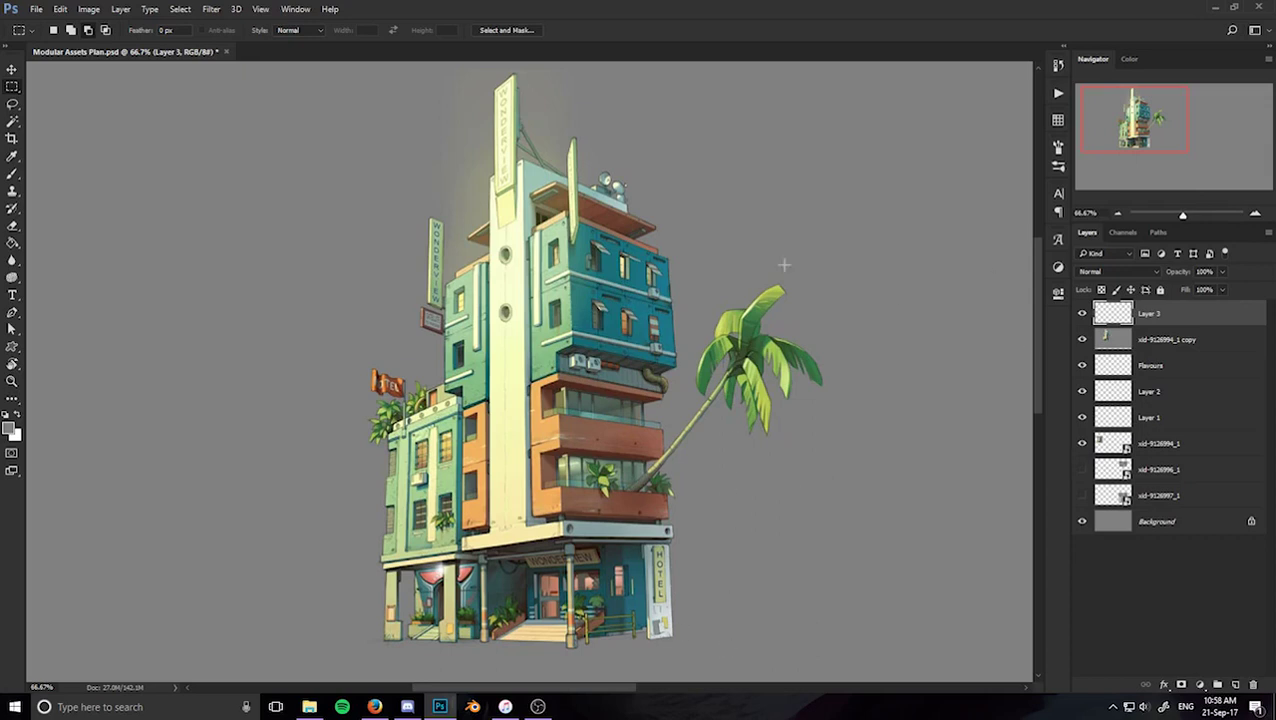
pyautogui.click(1081, 314)
pyautogui.click(1081, 340)
pyautogui.click(1081, 365)
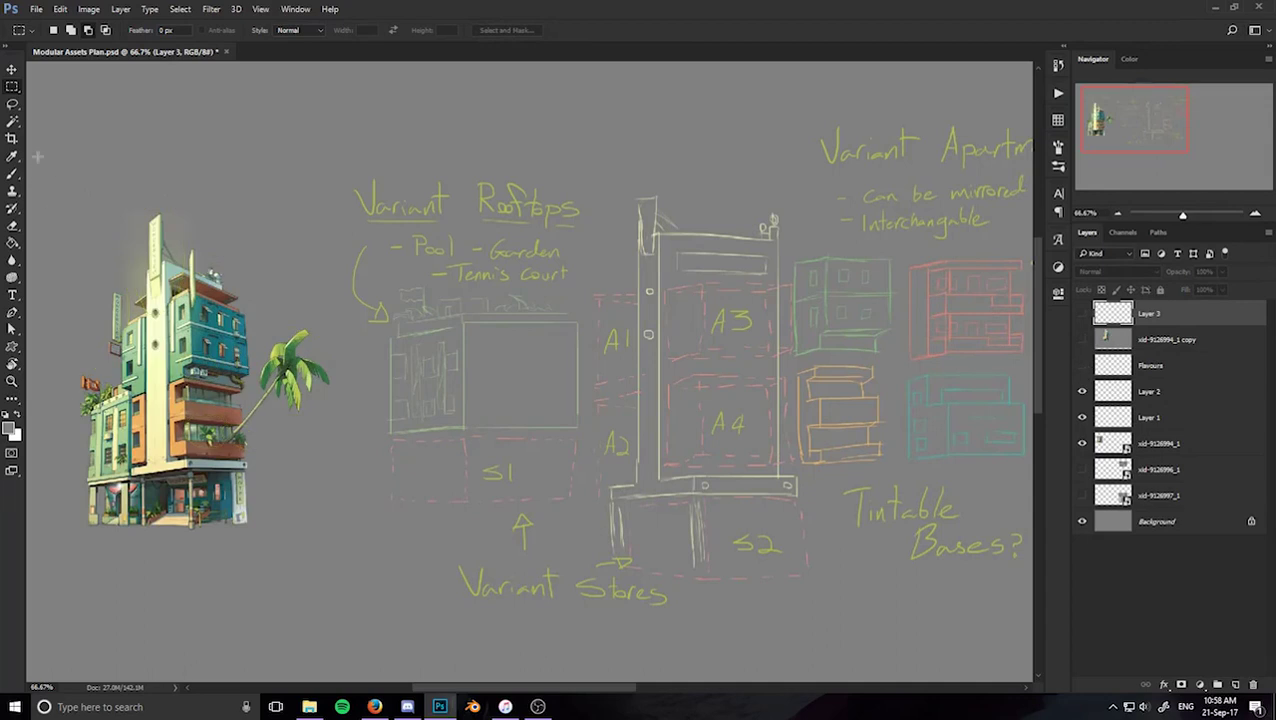
# Draw a crop box framing the small hotel building and palm tree
pyautogui.click(12, 140)
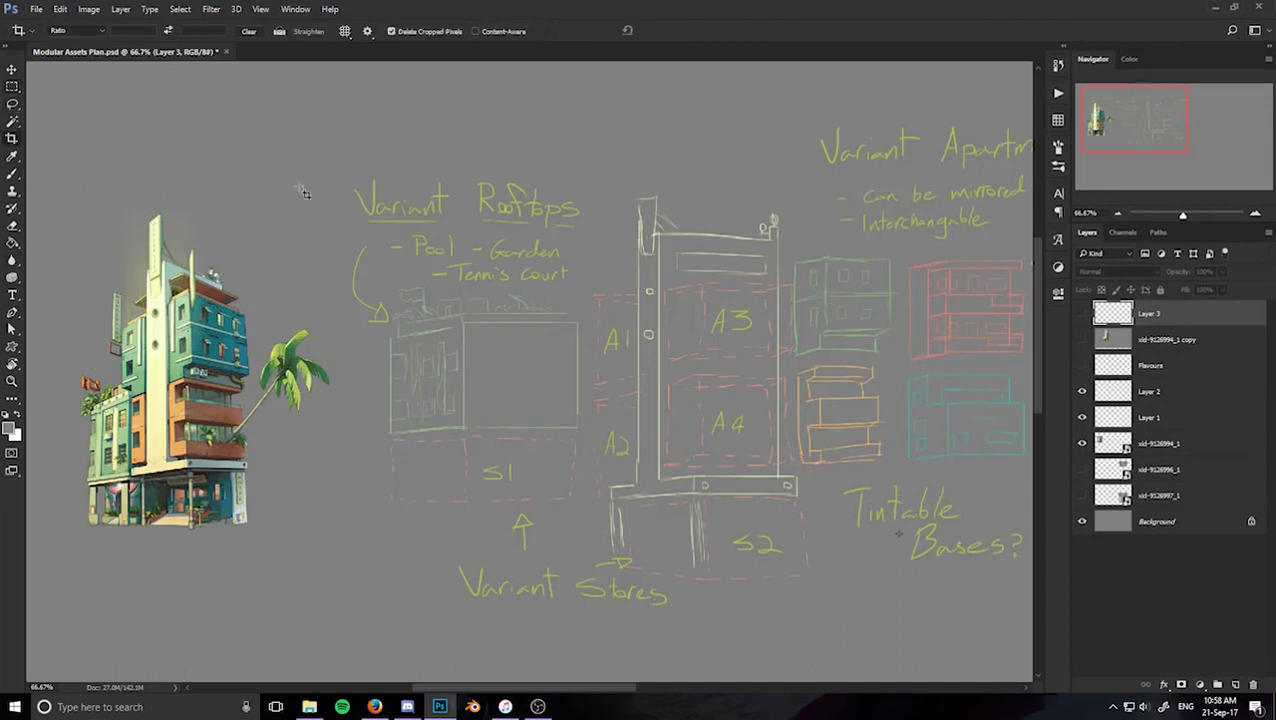
pyautogui.moveTo(297, 185); pyautogui.dragTo(676, 578)
pyautogui.moveTo(557, 390); pyautogui.dragTo(849, 387)
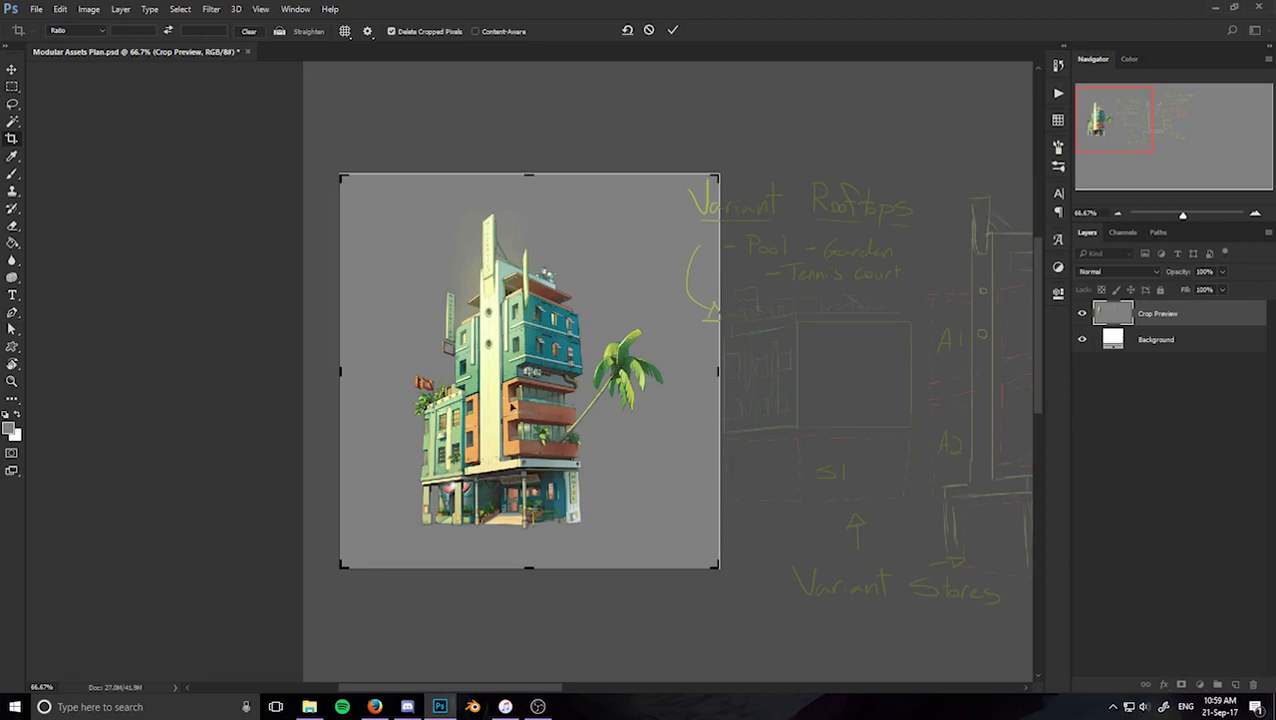
# Shift the image under the crop until the coloured Variant Apartments modules and 'Tintable Bases?' note are centred
pyautogui.moveTo(663, 348); pyautogui.dragTo(338, 338)
pyautogui.moveTo(580, 350); pyautogui.dragTo(480, 340)
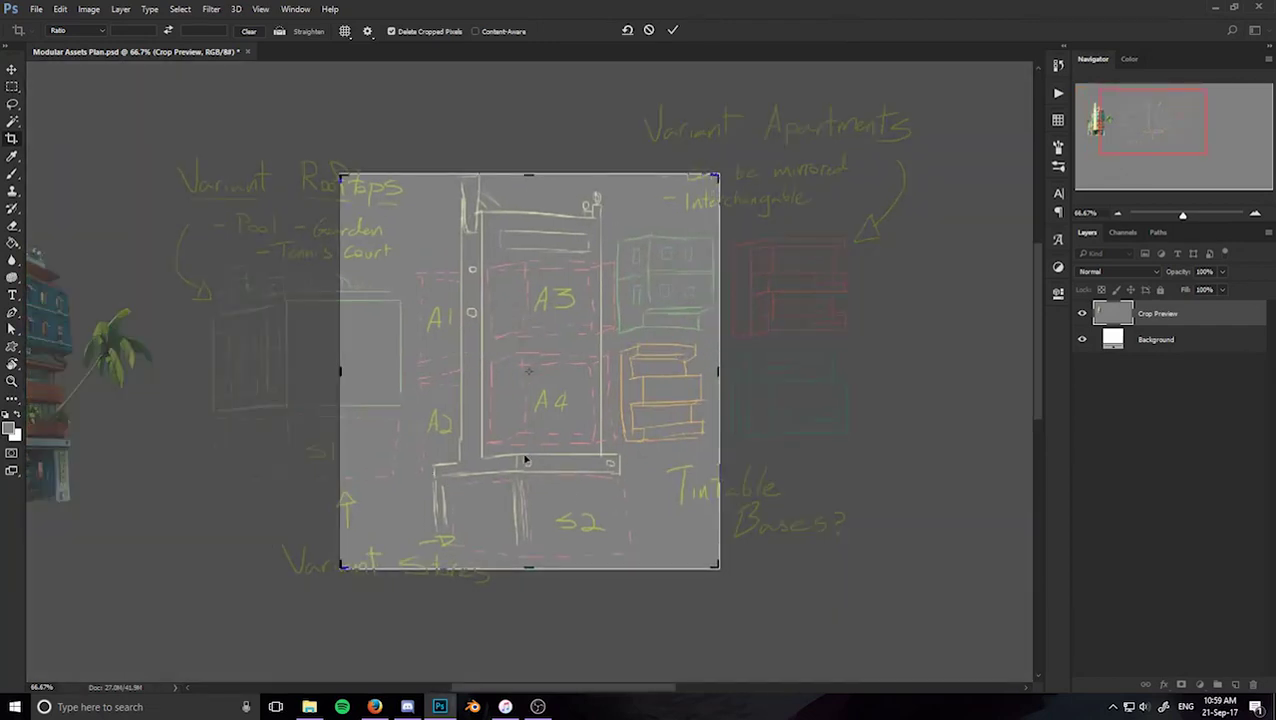
pyautogui.moveTo(428, 416)
pyautogui.mouseDown()
pyautogui.moveTo(765, 388)
pyautogui.moveTo(658, 354)
pyautogui.moveTo(700, 360)
pyautogui.moveTo(700, 376)
pyautogui.mouseUp()
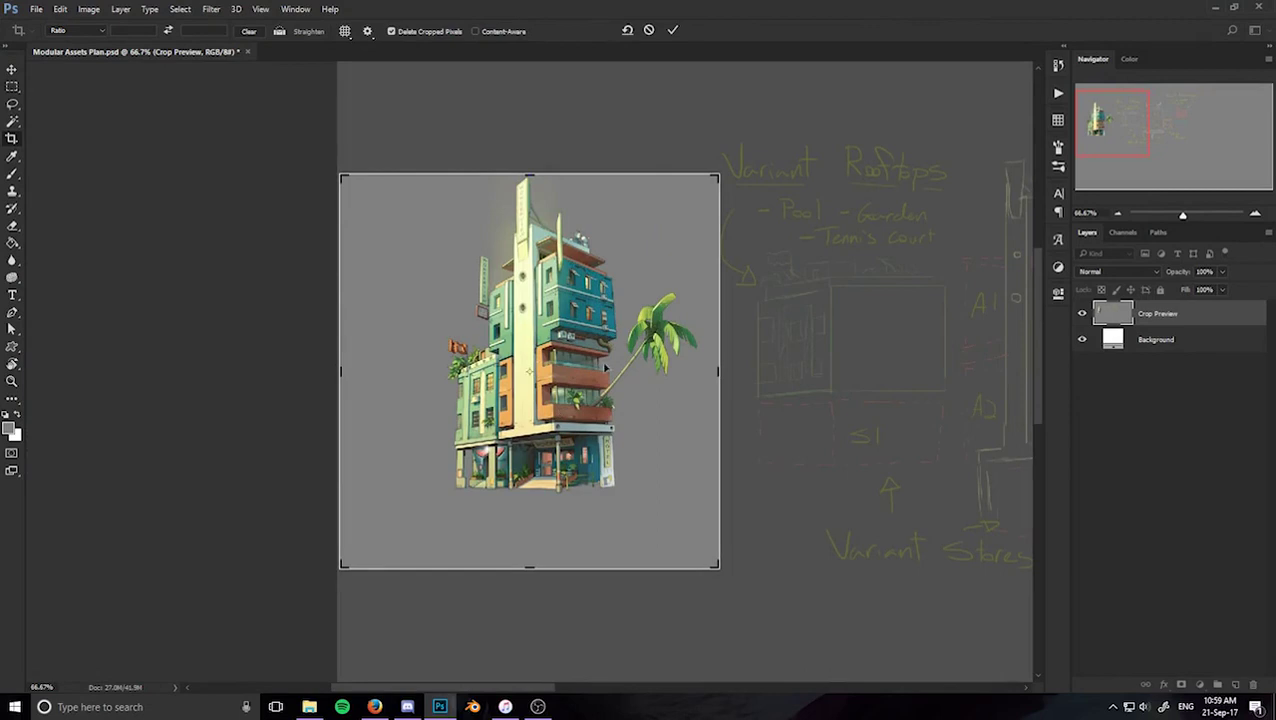
pyautogui.moveTo(623, 363)
pyautogui.mouseDown()
pyautogui.moveTo(464, 347)
pyautogui.moveTo(541, 325)
pyautogui.moveTo(521, 320)
pyautogui.mouseUp()
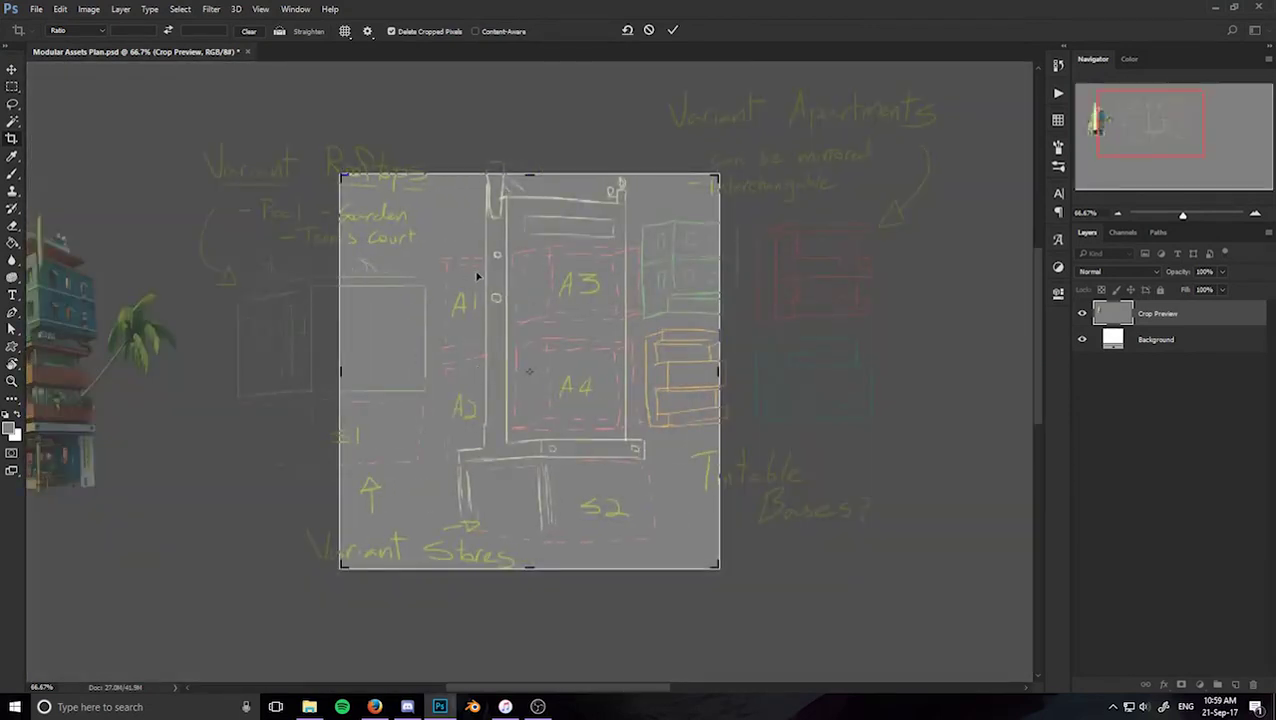
pyautogui.moveTo(488, 268); pyautogui.dragTo(610, 340)
pyautogui.moveTo(530, 249)
pyautogui.mouseDown()
pyautogui.moveTo(419, 338)
pyautogui.moveTo(413, 362)
pyautogui.moveTo(533, 302)
pyautogui.mouseUp()
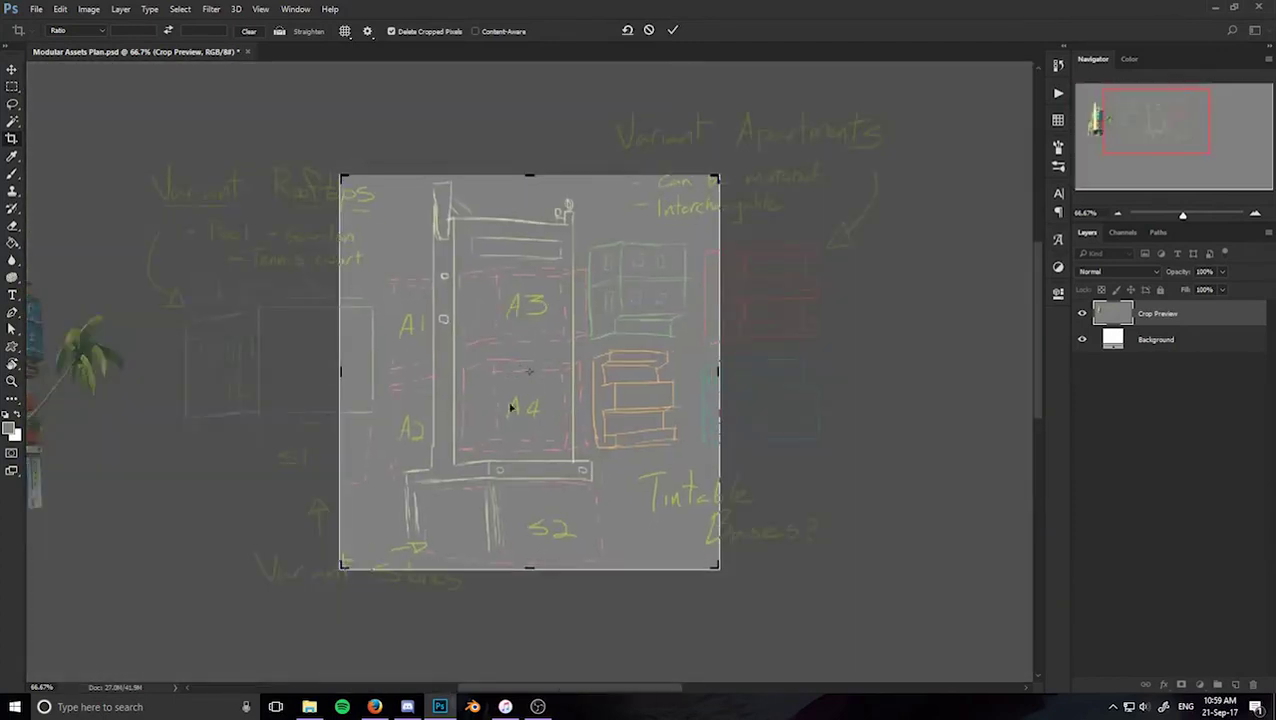
pyautogui.moveTo(624, 366); pyautogui.dragTo(444, 361)
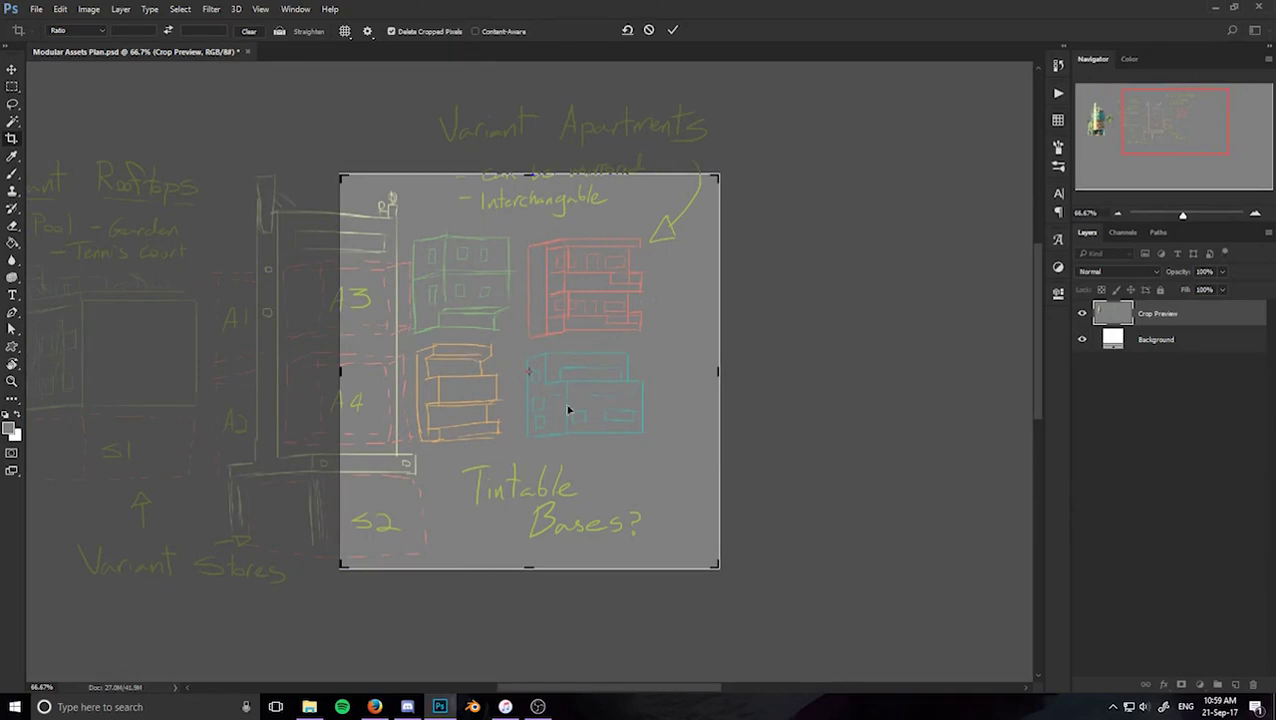
# Stretch the crop wider and taller, then slide the hotel building's lower floors inside it
pyautogui.moveTo(506, 379); pyautogui.dragTo(470, 454)
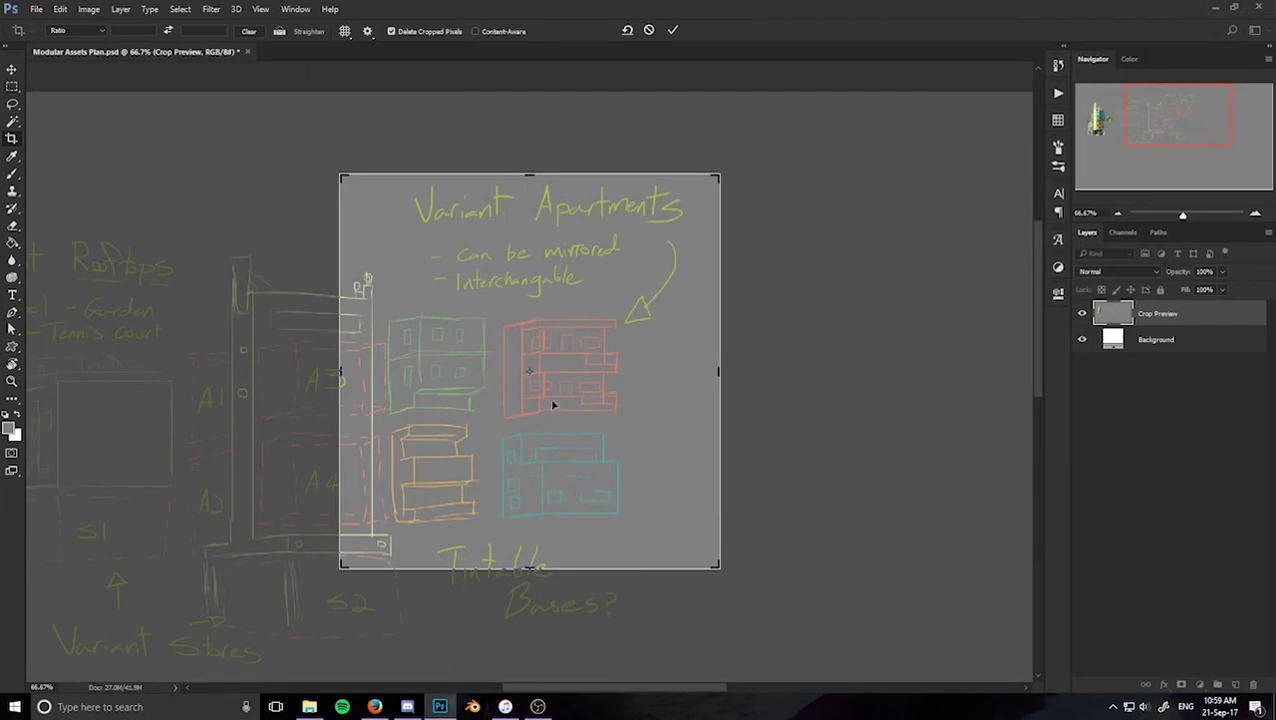
pyautogui.moveTo(535, 414); pyautogui.dragTo(606, 425)
pyautogui.moveTo(735, 360); pyautogui.dragTo(830, 365)
pyautogui.moveTo(528, 170); pyautogui.dragTo(537, 130)
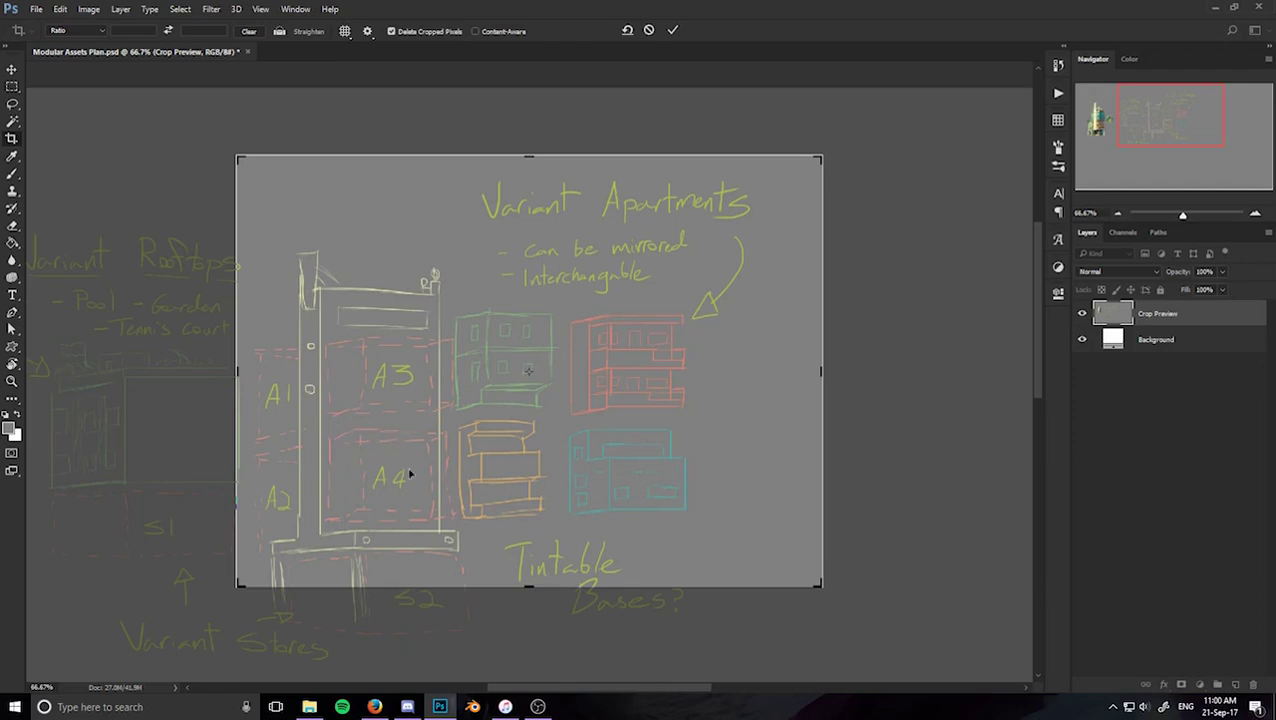
pyautogui.moveTo(468, 488); pyautogui.dragTo(615, 416)
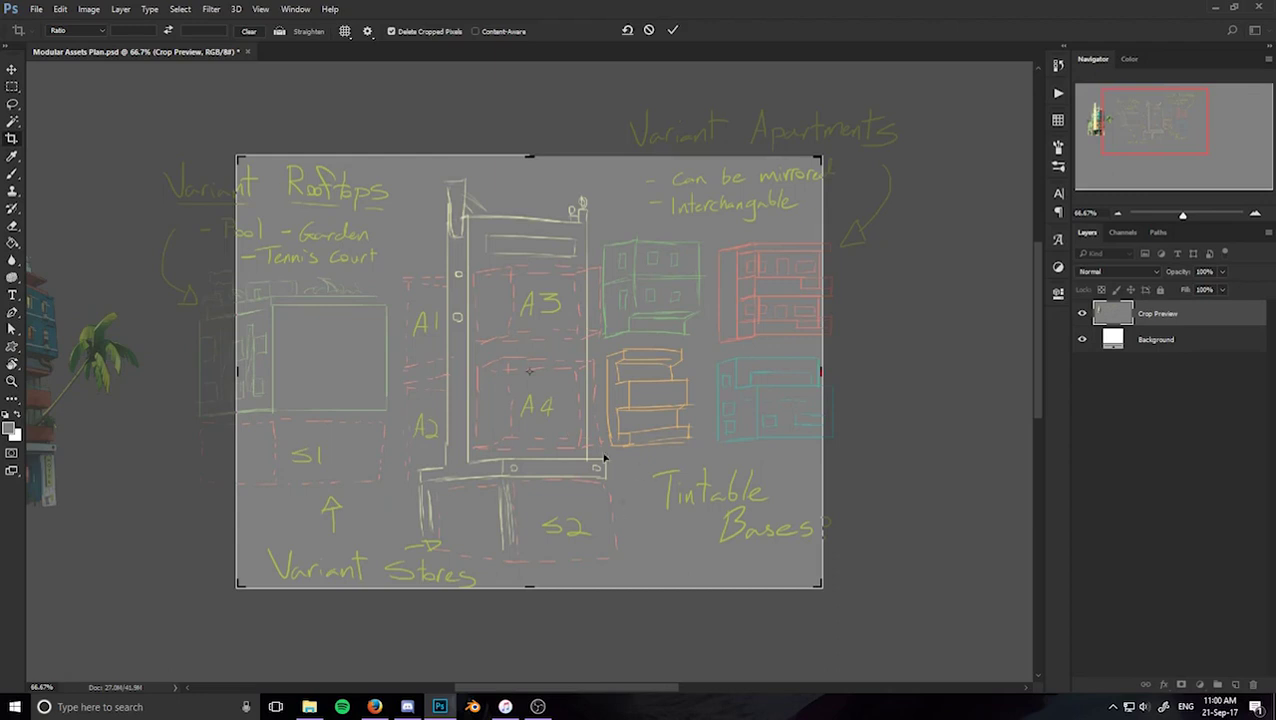
pyautogui.moveTo(369, 470); pyautogui.dragTo(575, 353)
# Pull all four crop edges in tightly around the hotel building's lower floors
pyautogui.moveTo(560, 156); pyautogui.dragTo(556, 246)
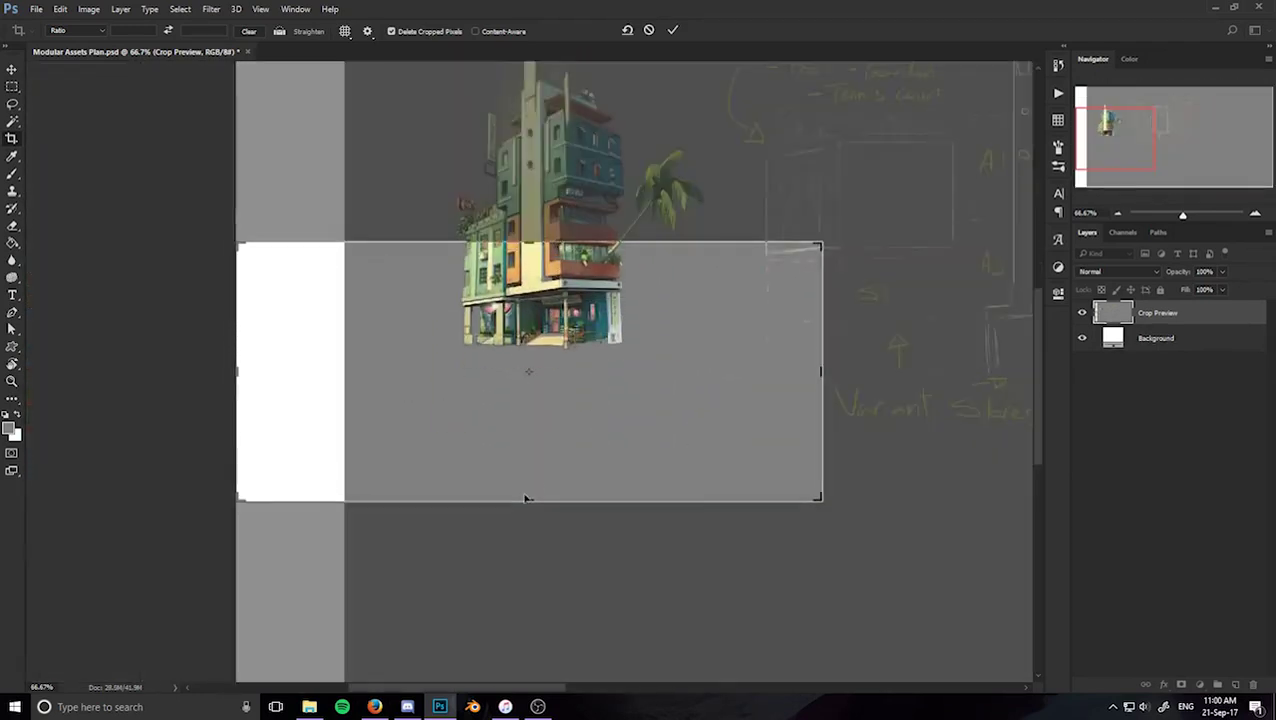
pyautogui.moveTo(528, 500); pyautogui.dragTo(530, 392)
pyautogui.moveTo(236, 372); pyautogui.dragTo(418, 372)
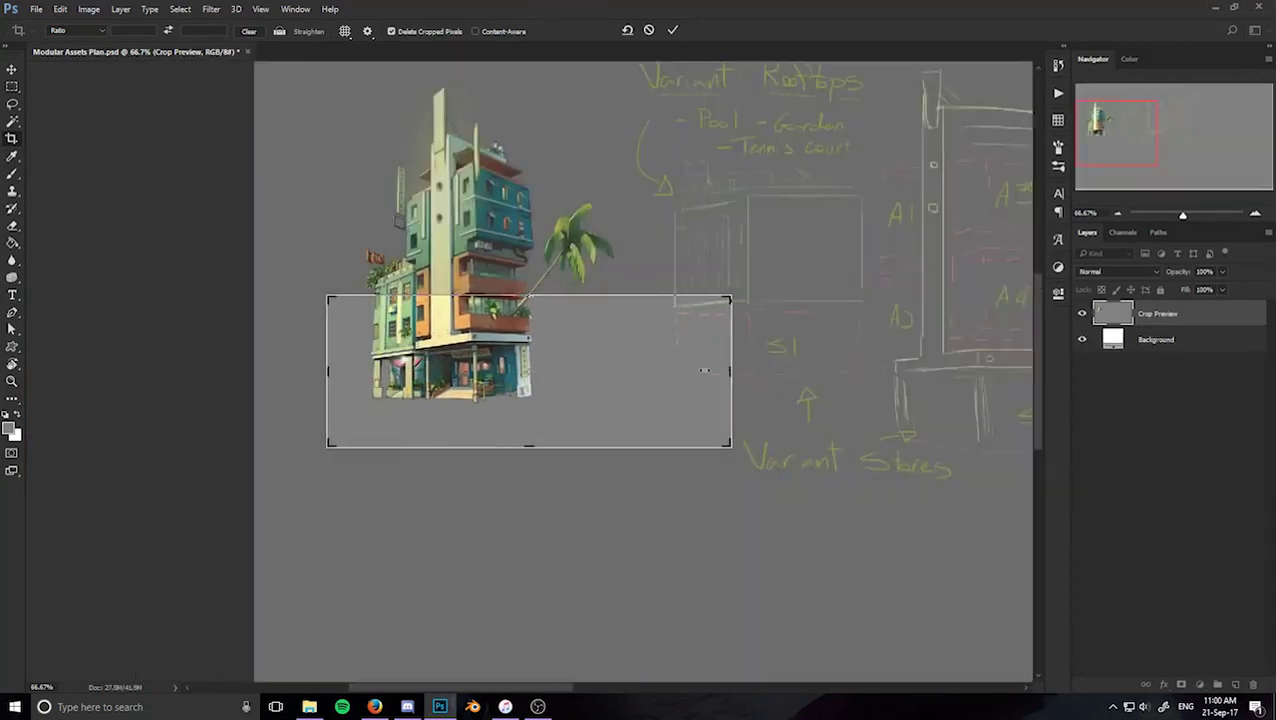
pyautogui.moveTo(704, 370); pyautogui.dragTo(657, 370)
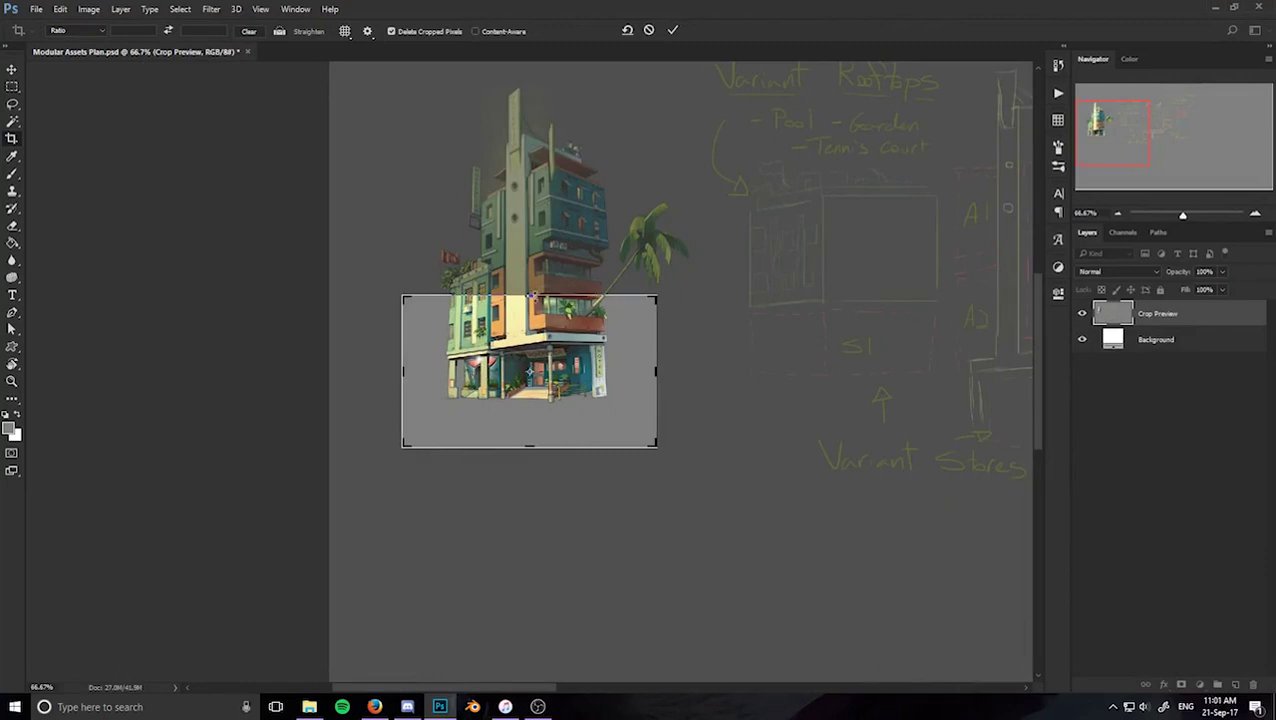
pyautogui.moveTo(530, 296); pyautogui.dragTo(530, 260)
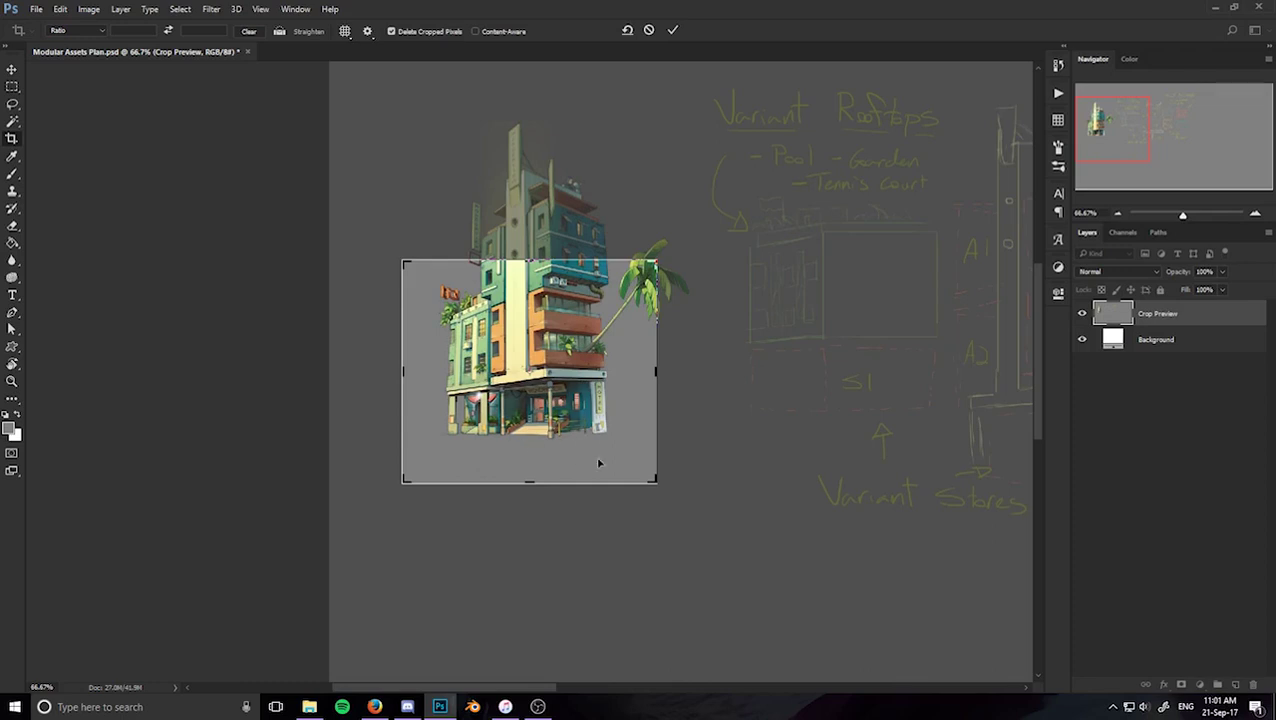
# Slide the store sketches under the crop and expand it over Variant Stores and Variant Rooftops notes
pyautogui.moveTo(585, 382); pyautogui.dragTo(330, 385)
pyautogui.moveTo(507, 373); pyautogui.dragTo(500, 354)
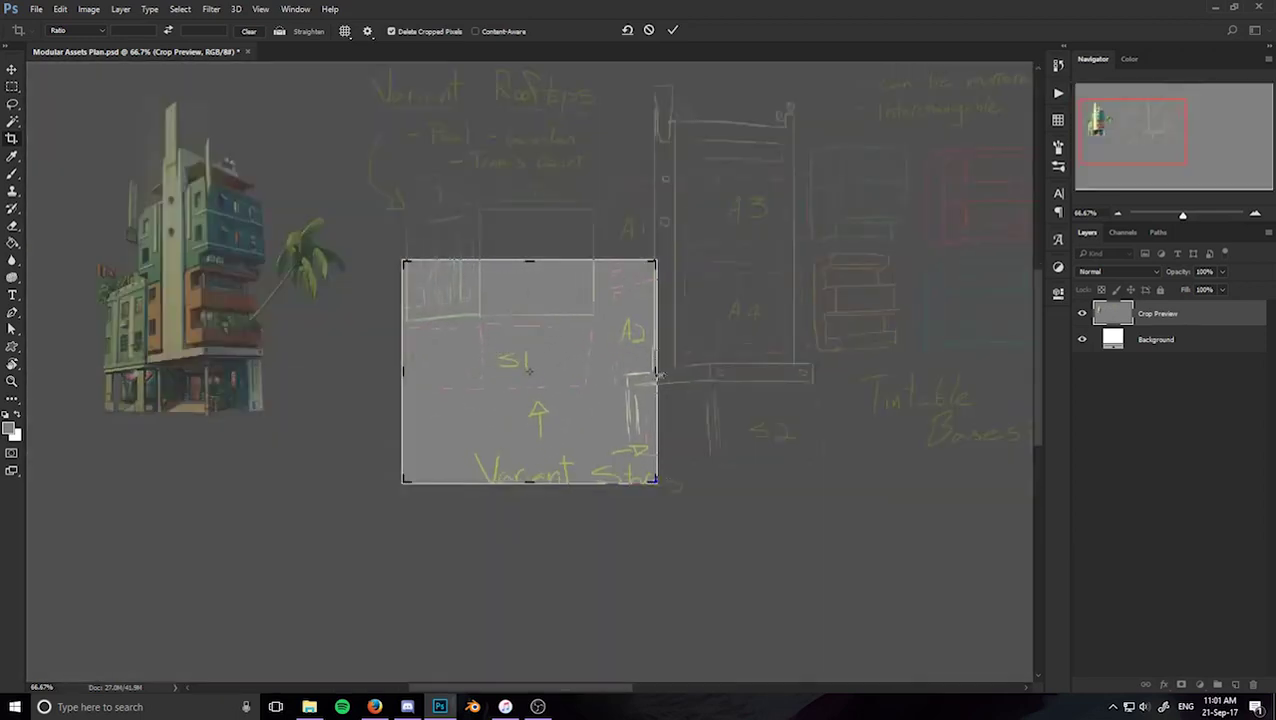
pyautogui.moveTo(656, 373); pyautogui.dragTo(735, 380)
pyautogui.moveTo(320, 371); pyautogui.dragTo(306, 371)
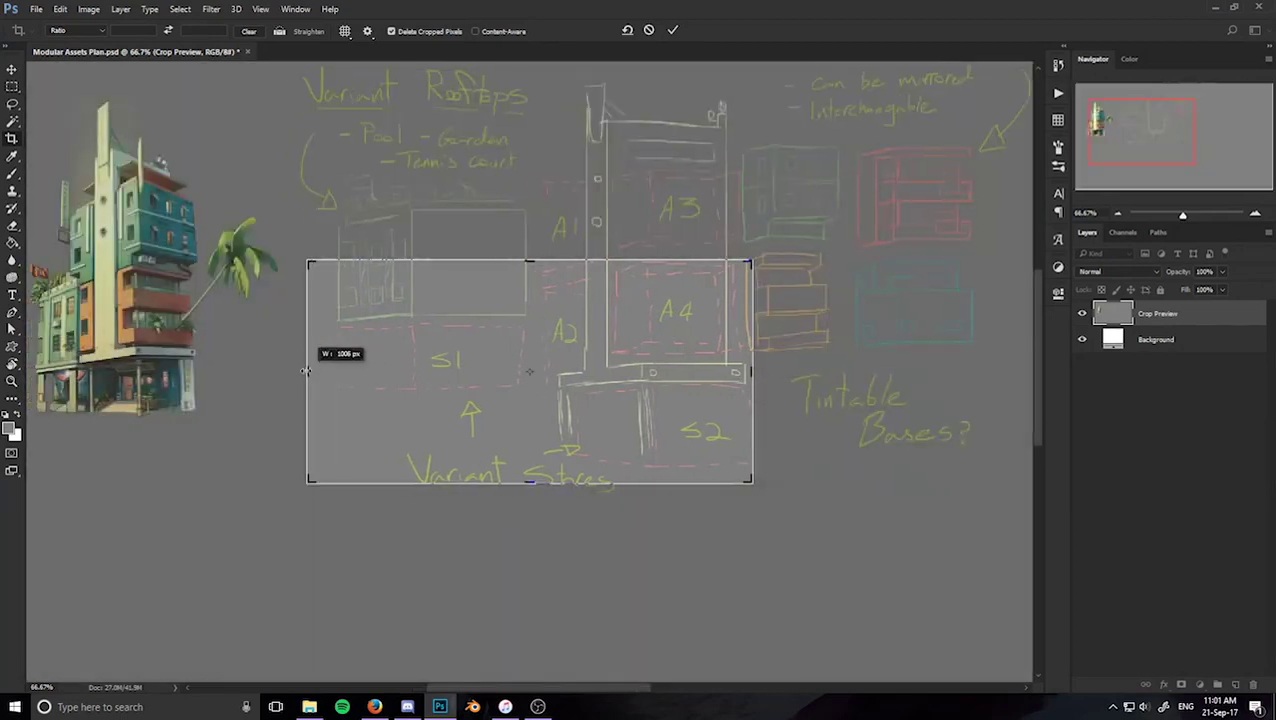
pyautogui.moveTo(756, 373); pyautogui.dragTo(758, 373)
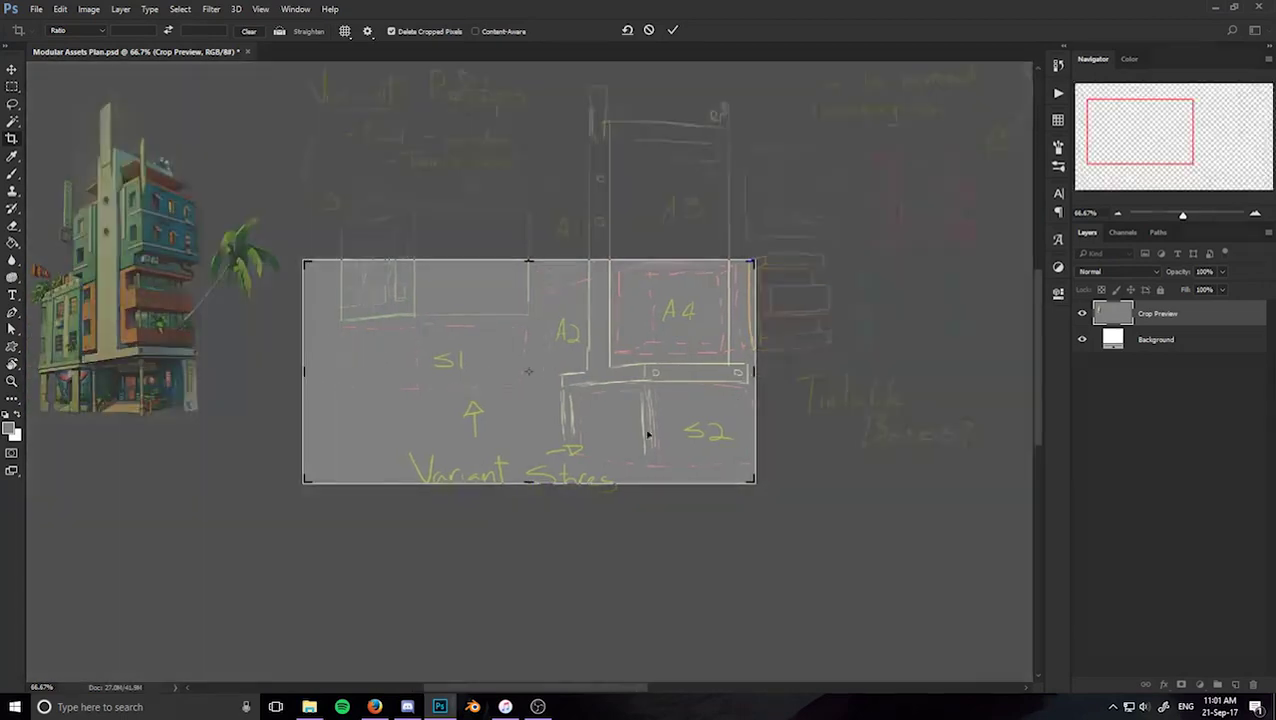
pyautogui.moveTo(526, 483)
pyautogui.mouseDown()
pyautogui.moveTo(528, 512)
pyautogui.moveTo(528, 500)
pyautogui.mouseUp()
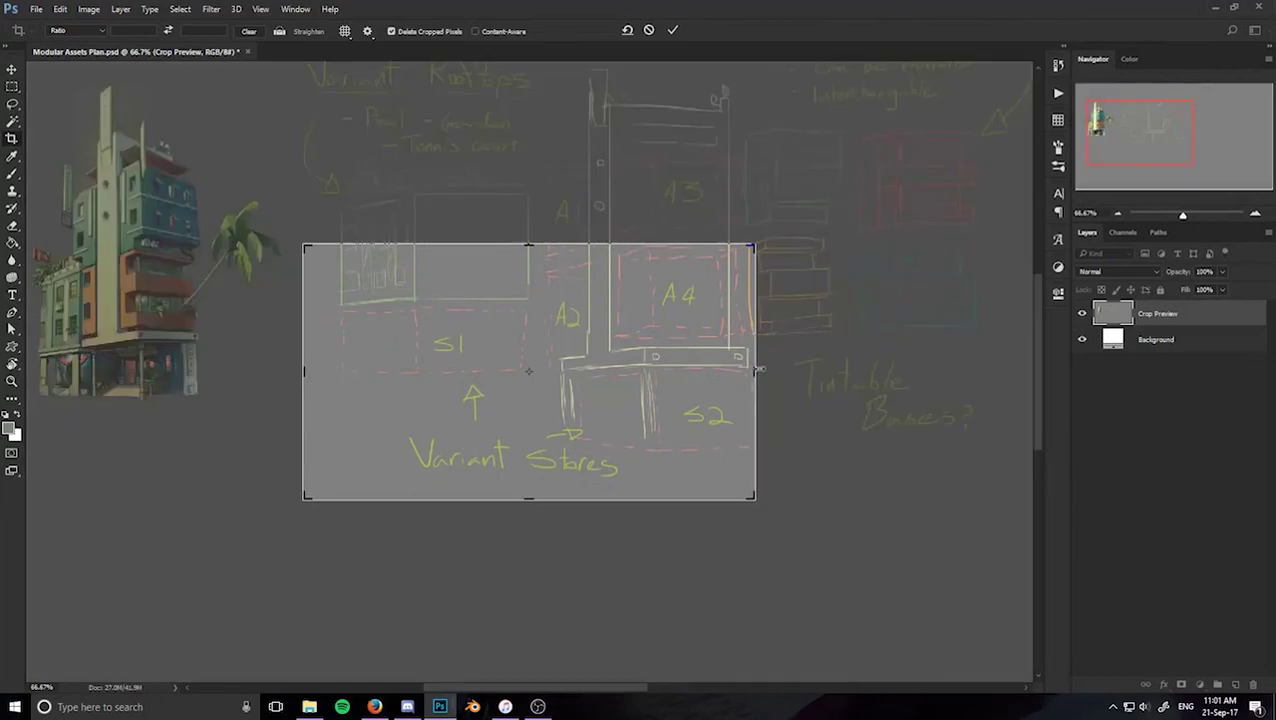
pyautogui.moveTo(755, 372); pyautogui.dragTo(769, 372)
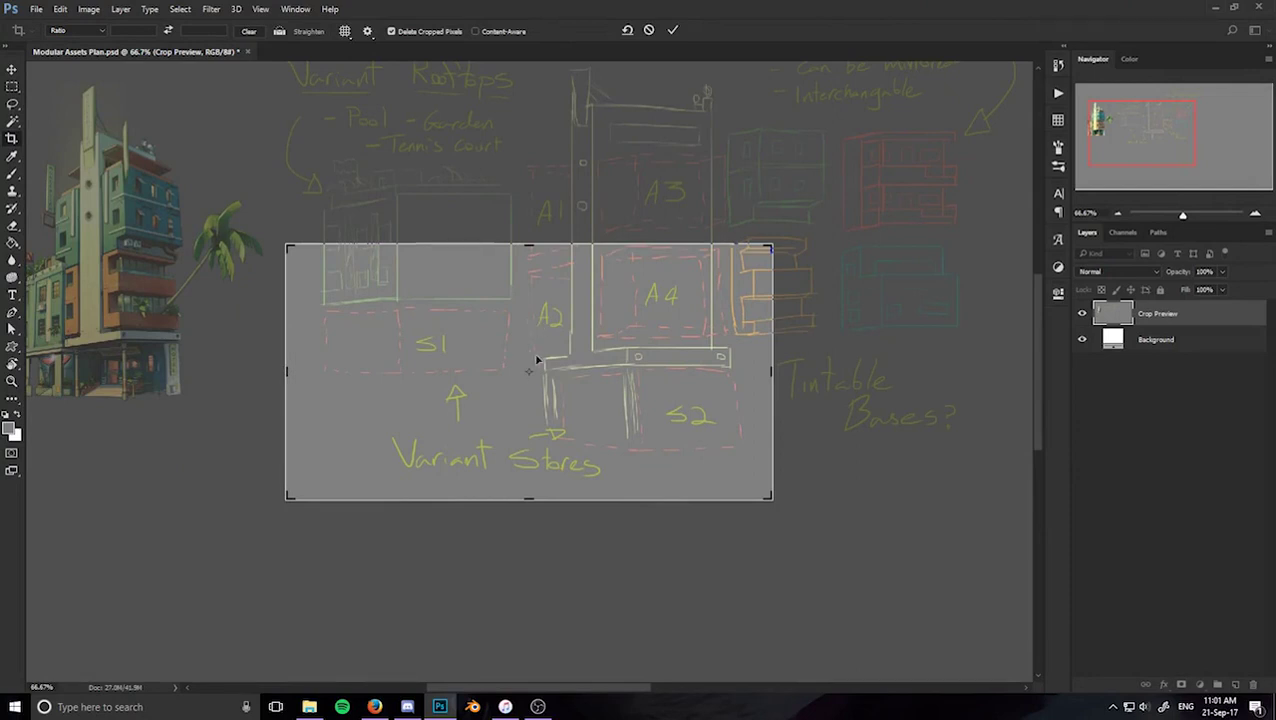
pyautogui.moveTo(529, 246)
pyautogui.mouseDown()
pyautogui.moveTo(530, 283)
pyautogui.moveTo(540, 258)
pyautogui.moveTo(525, 295)
pyautogui.moveTo(525, 264)
pyautogui.mouseUp()
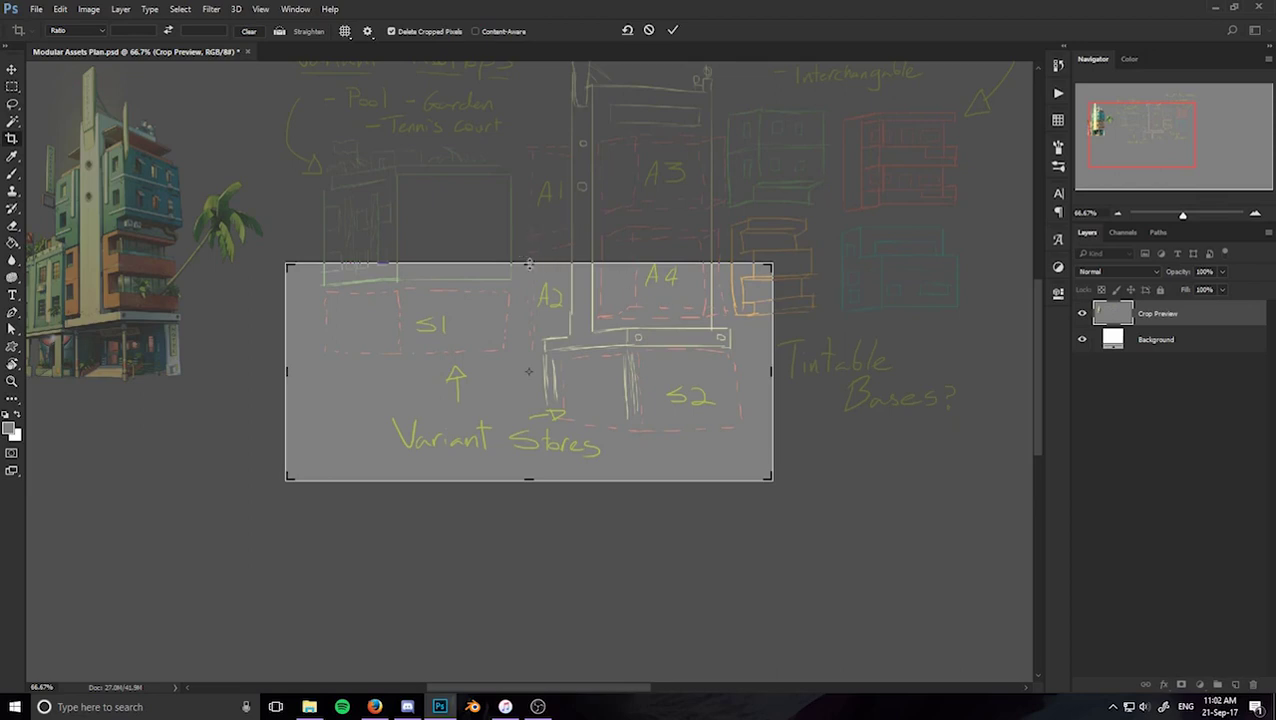
pyautogui.moveTo(527, 259); pyautogui.dragTo(535, 140)
# Trim the crop's right and bottom edges and extend its left edge over the hotel building
pyautogui.moveTo(774, 372); pyautogui.dragTo(630, 372)
pyautogui.moveTo(529, 601); pyautogui.dragTo(521, 505)
pyautogui.moveTo(410, 373); pyautogui.dragTo(410, 373)
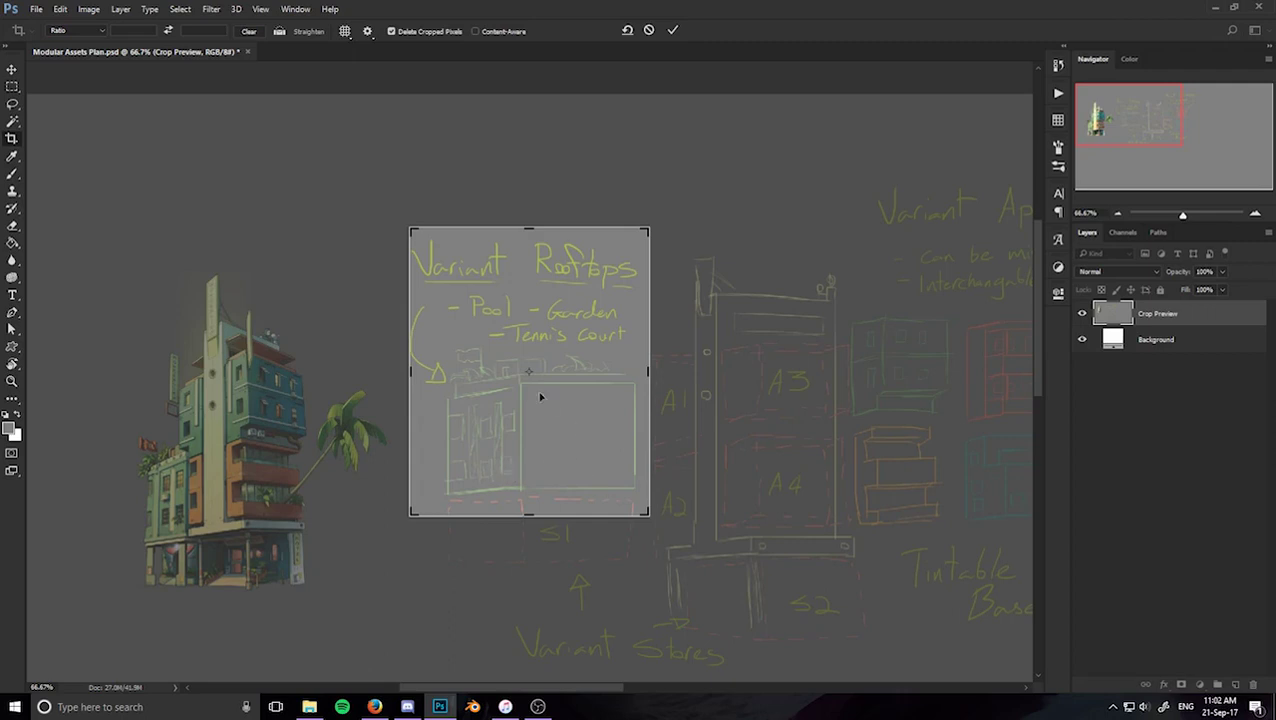
pyautogui.rightClick(420, 440)
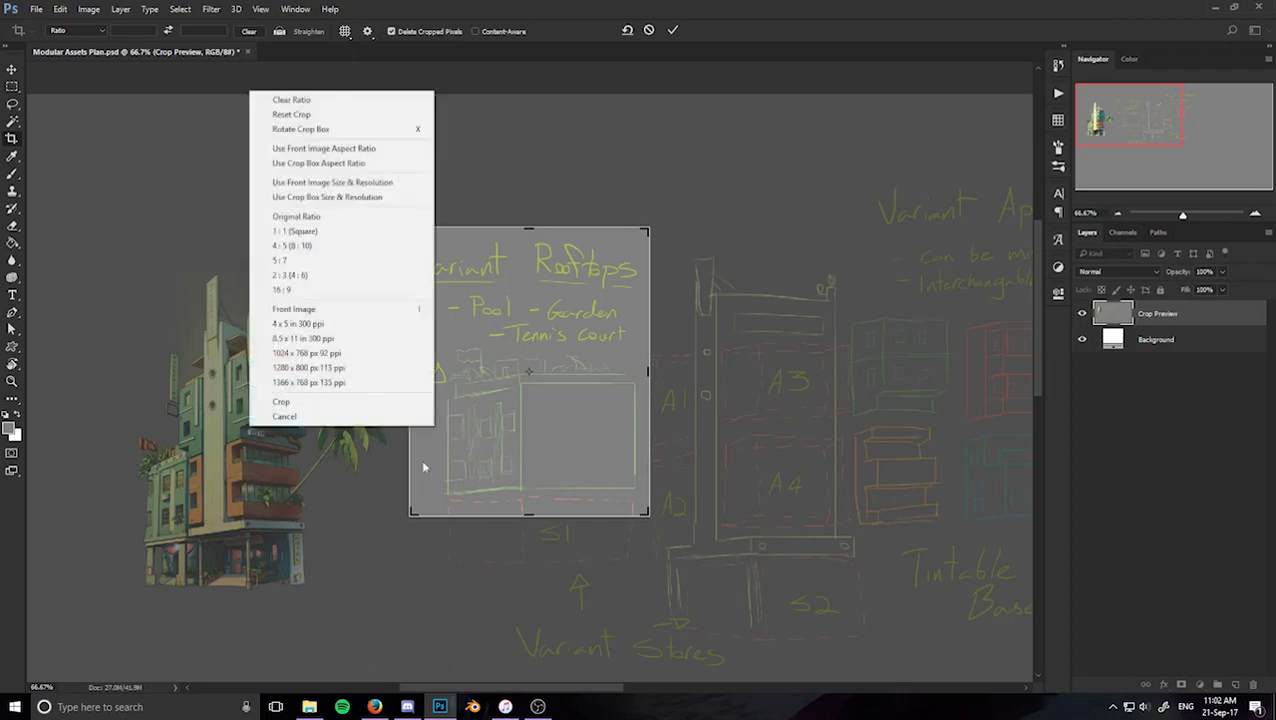
pyautogui.click(624, 248)
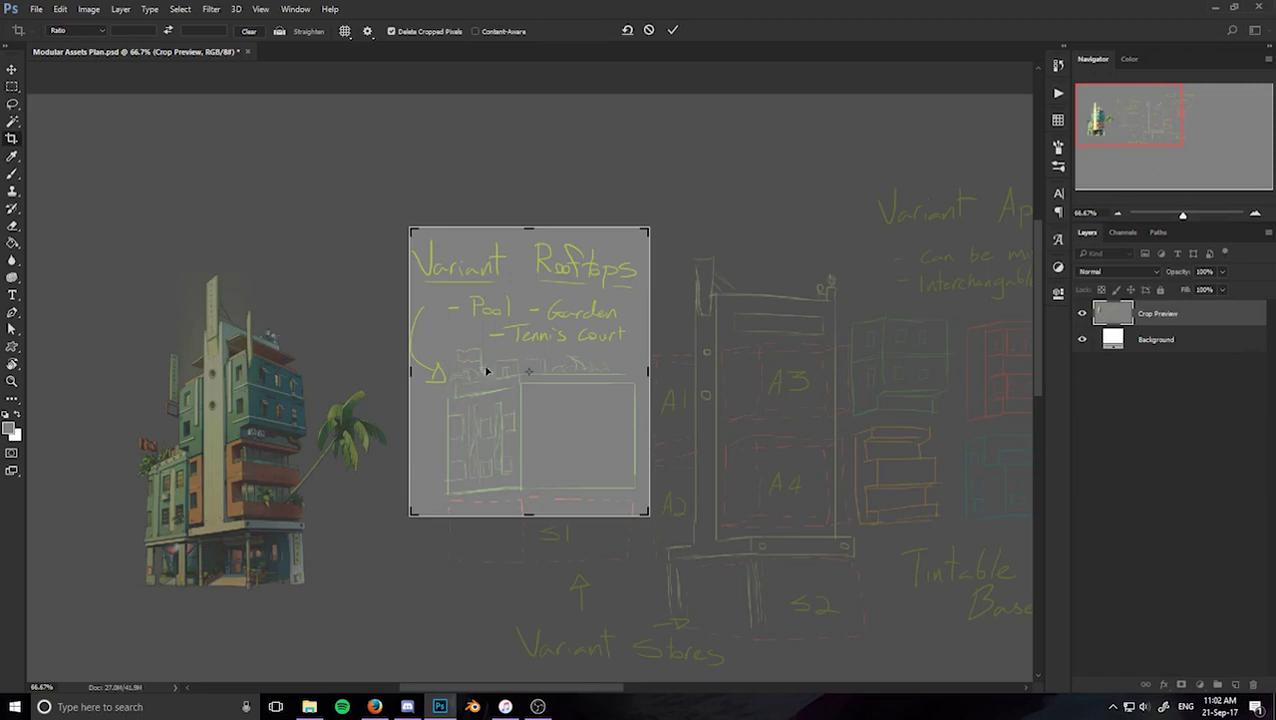
pyautogui.moveTo(410, 372); pyautogui.dragTo(215, 373)
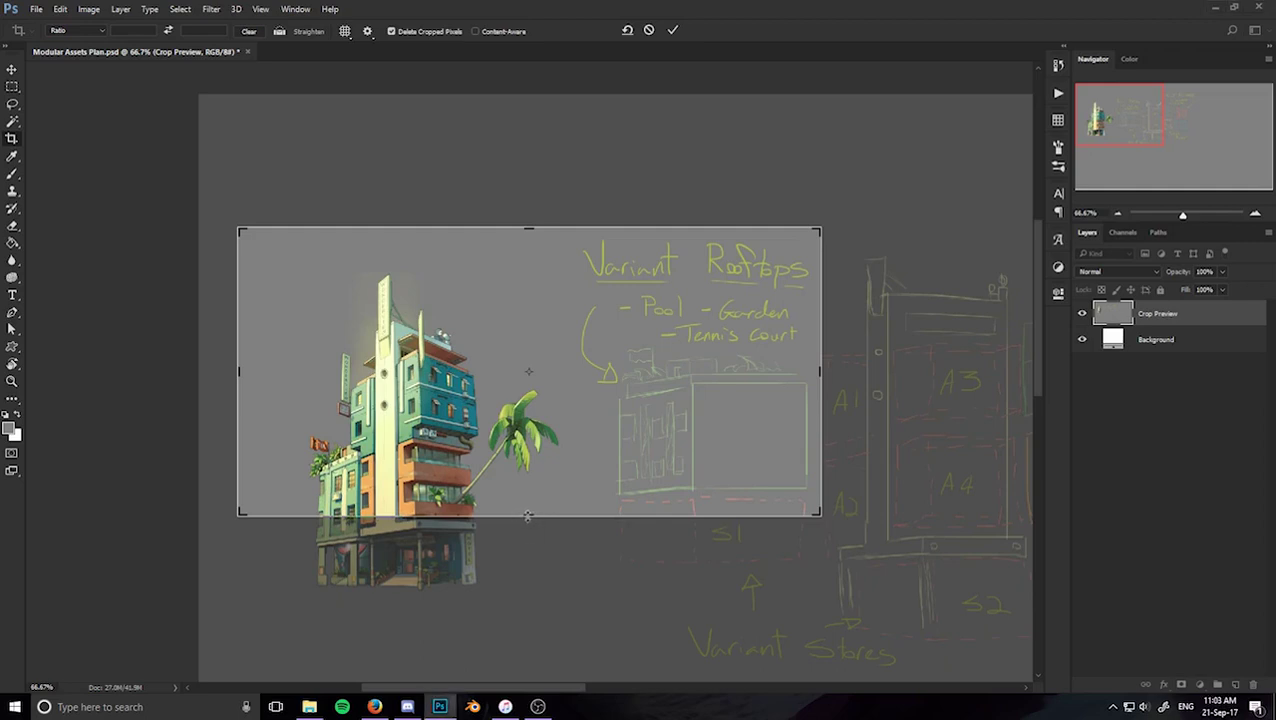
# Lengthen the crop downward, then cancel it with Don't Crop to restore the full canvas
pyautogui.moveTo(528, 516); pyautogui.dragTo(529, 619)
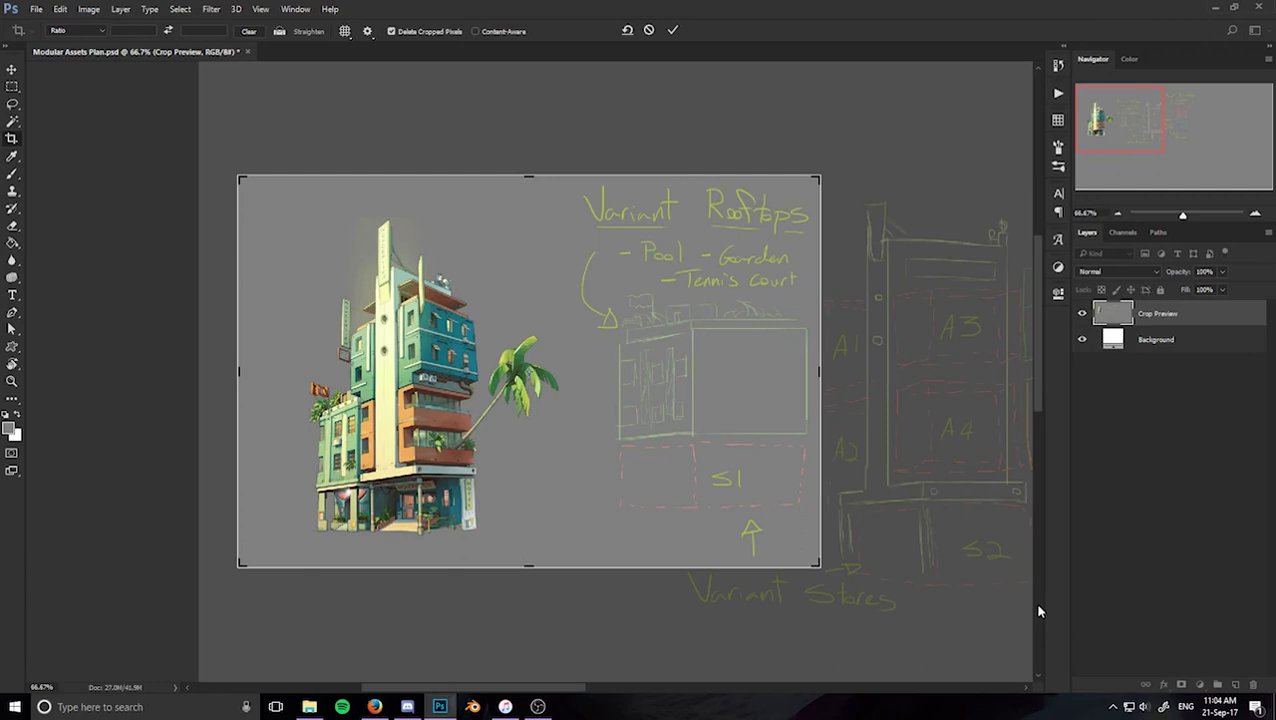
pyautogui.click(14, 70)
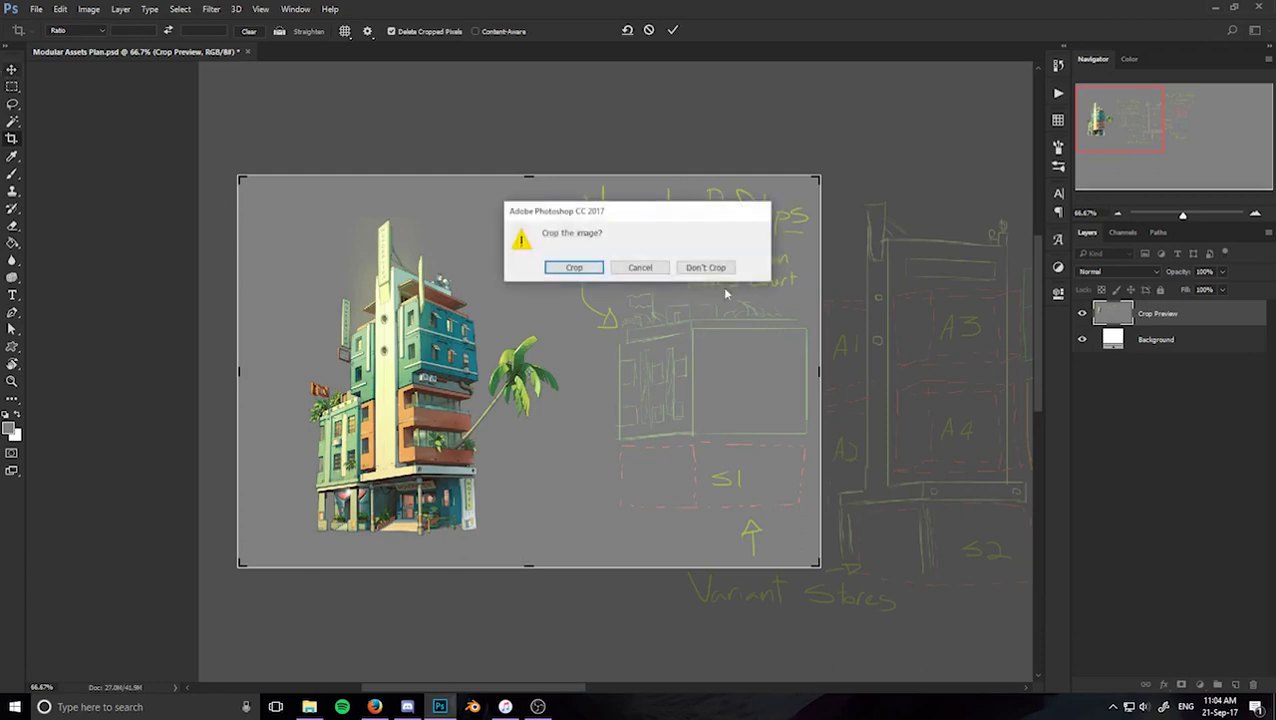
pyautogui.click(705, 268)
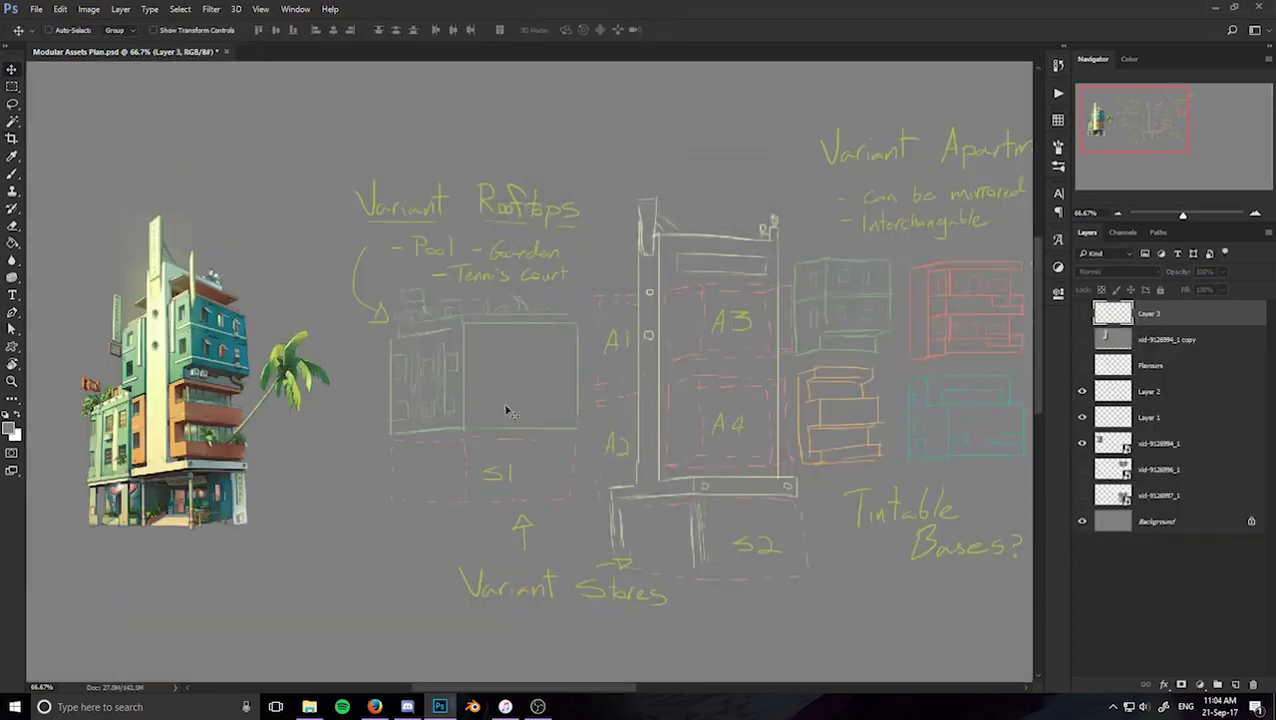
# Show the Flavours layer's 'Additional Flavours' annotations and pan across the building and sketches
pyautogui.moveTo(384, 421); pyautogui.dragTo(668, 432)
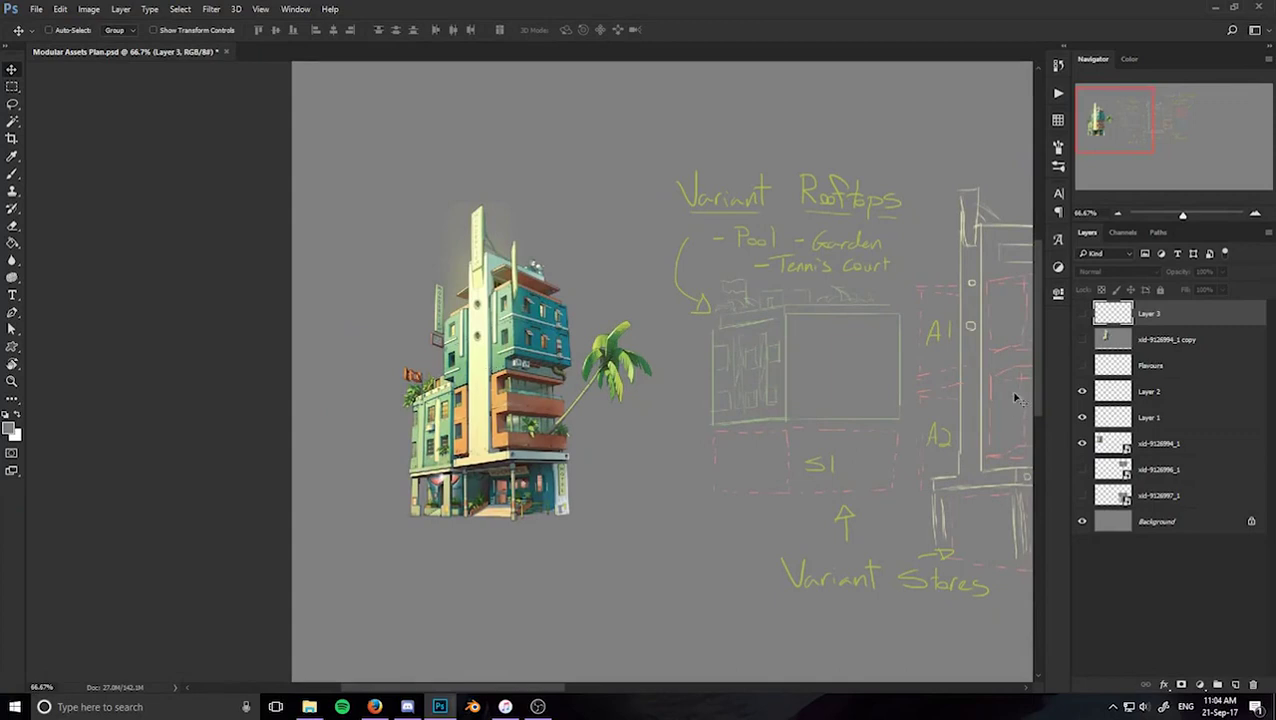
pyautogui.click(1082, 366)
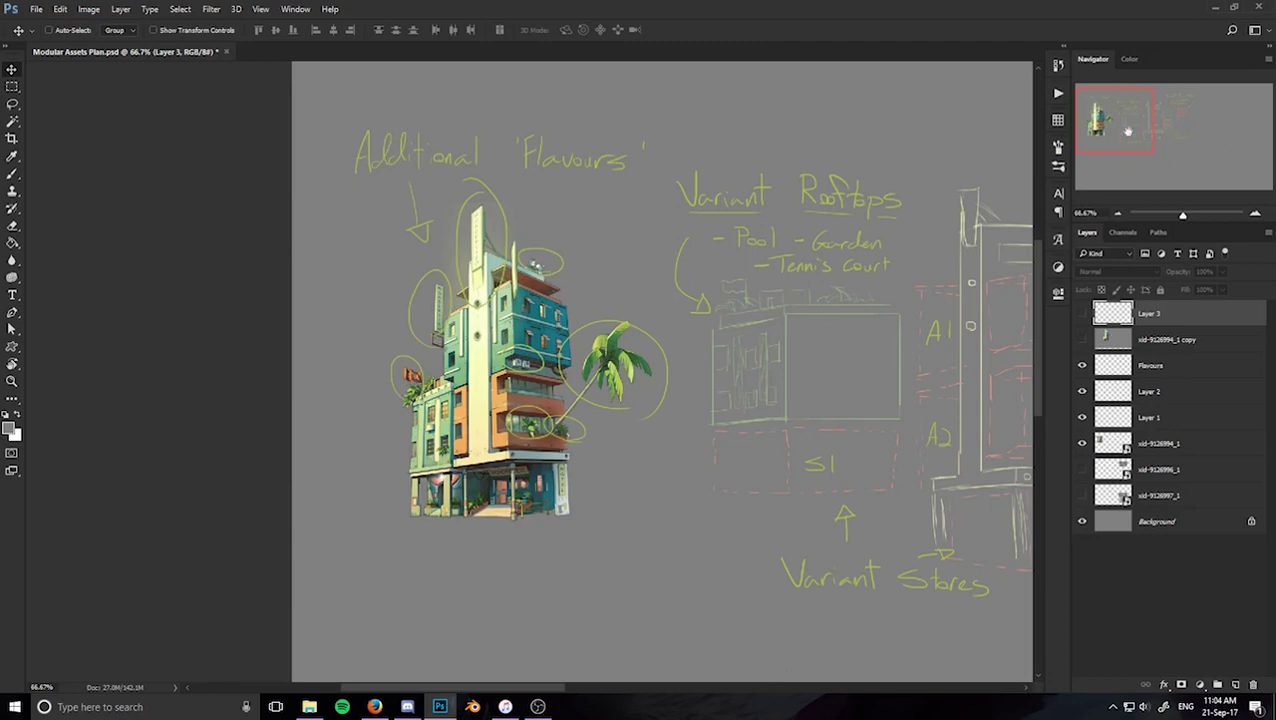
pyautogui.moveTo(1104, 128); pyautogui.dragTo(1150, 125)
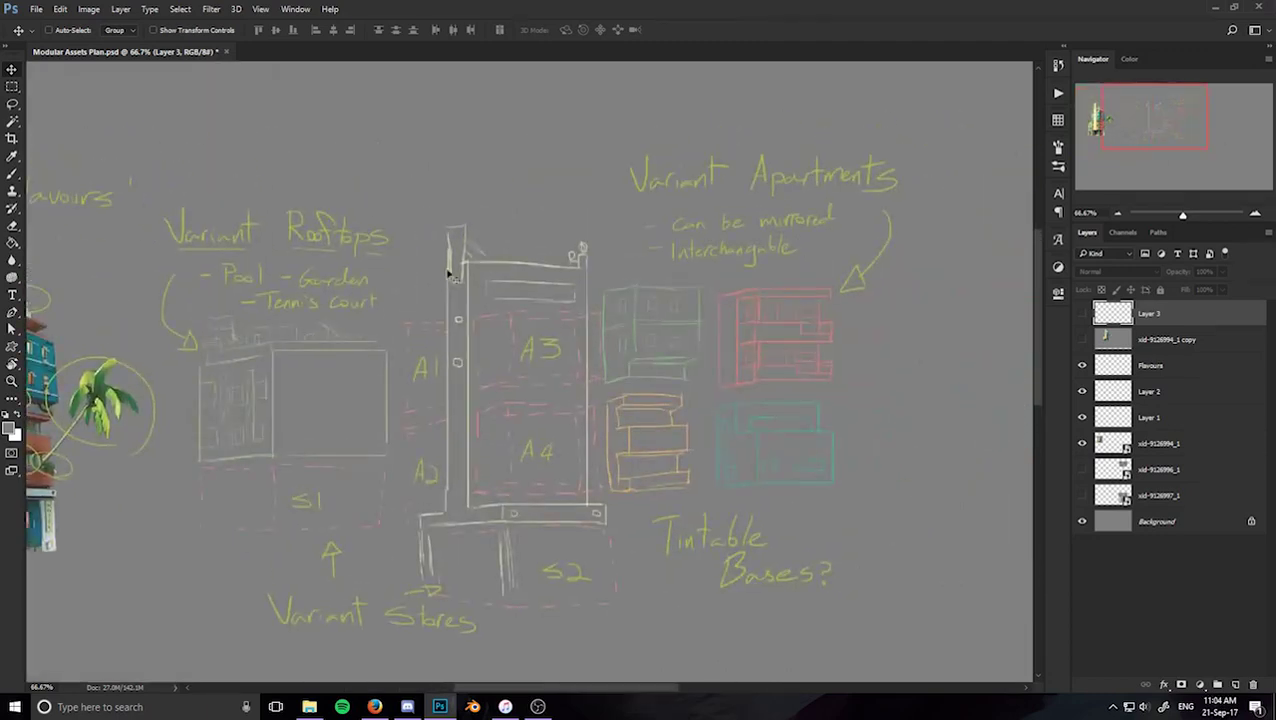
pyautogui.moveTo(1141, 133); pyautogui.dragTo(1117, 139)
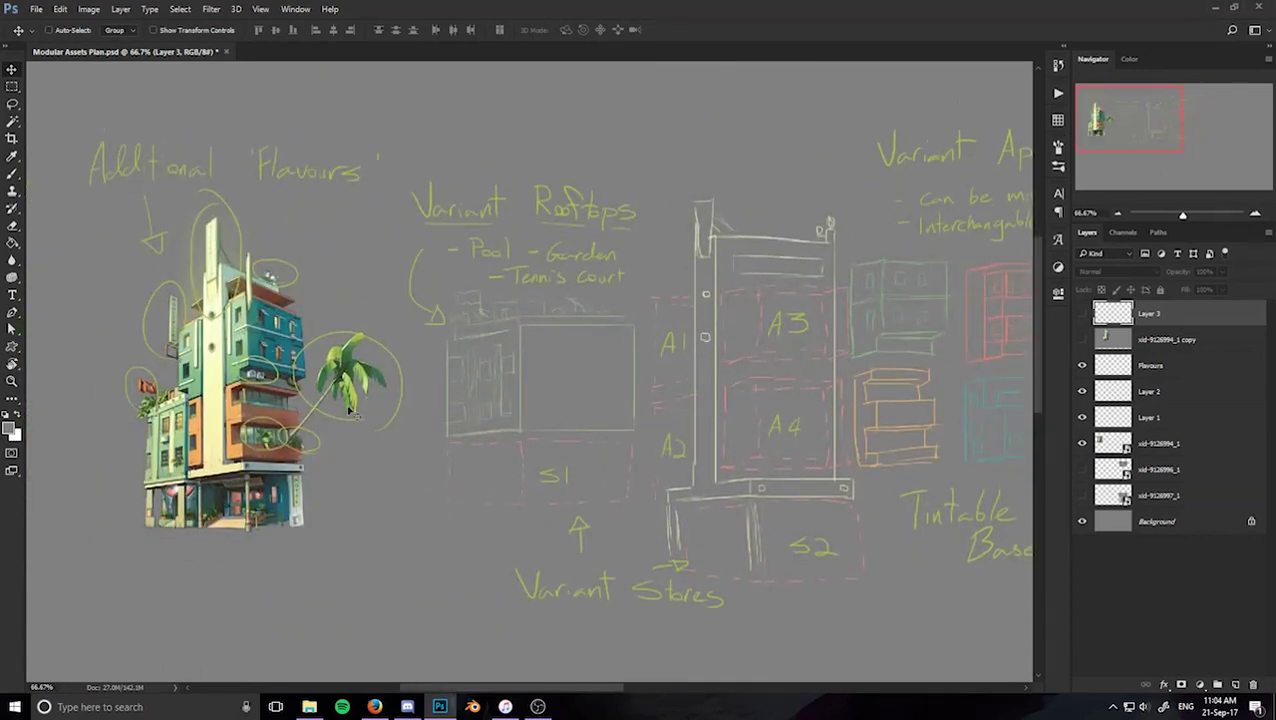
pyautogui.keyDown('ctrl'); pyautogui.hscroll(-4, 322, 414); pyautogui.keyUp('ctrl')
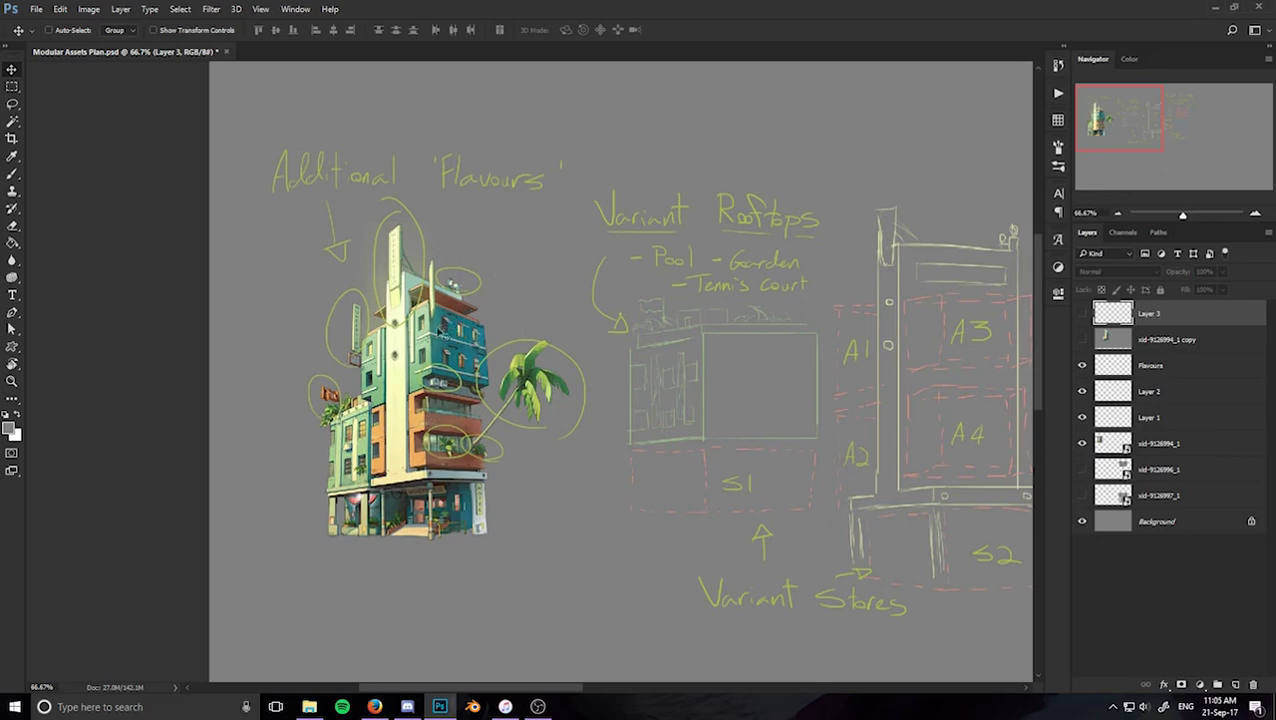
# Set up the Brush on the Flavours layer with green sampled from the Variant lettering
pyautogui.click(12, 175)
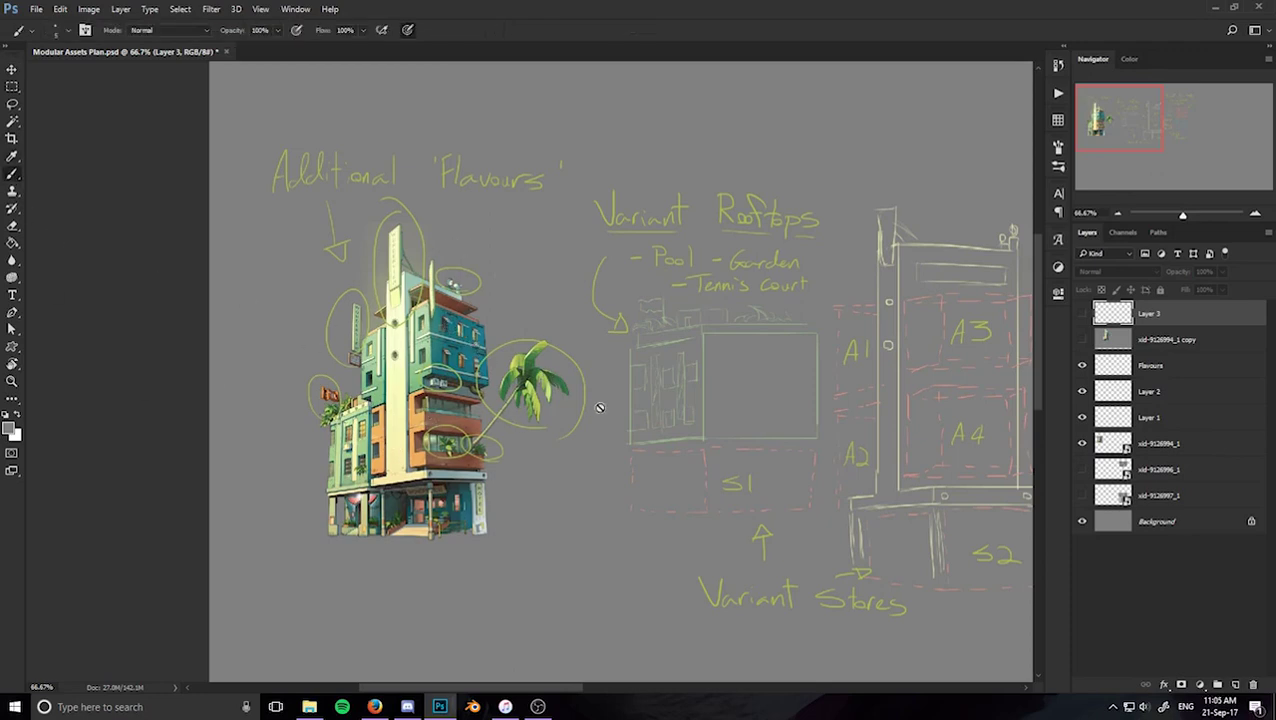
pyautogui.hotkey('alt', '[')
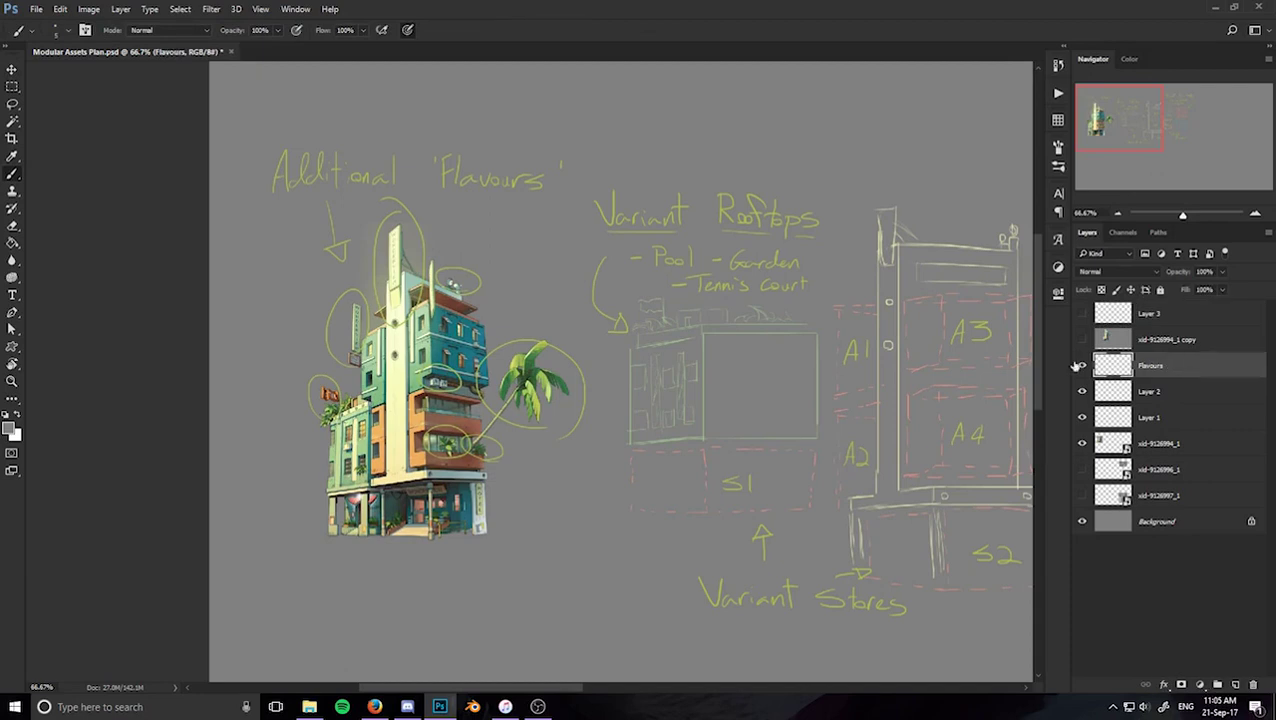
pyautogui.keyDown('alt'); pyautogui.click(620, 212); pyautogui.keyUp('alt')
# Paint green window circles, a tall outline, a small arrow, a post with stand and a short stroke
pyautogui.moveTo(452, 356)
pyautogui.mouseDown()
pyautogui.moveTo(438, 356)
pyautogui.moveTo(458, 347)
pyautogui.moveTo(446, 330)
pyautogui.moveTo(482, 334)
pyautogui.moveTo(482, 366)
pyautogui.moveTo(456, 370)
pyautogui.mouseUp()
pyautogui.moveTo(290, 572)
pyautogui.mouseDown()
pyautogui.moveTo(278, 648)
pyautogui.moveTo(316, 570)
pyautogui.moveTo(298, 650)
pyautogui.mouseUp()
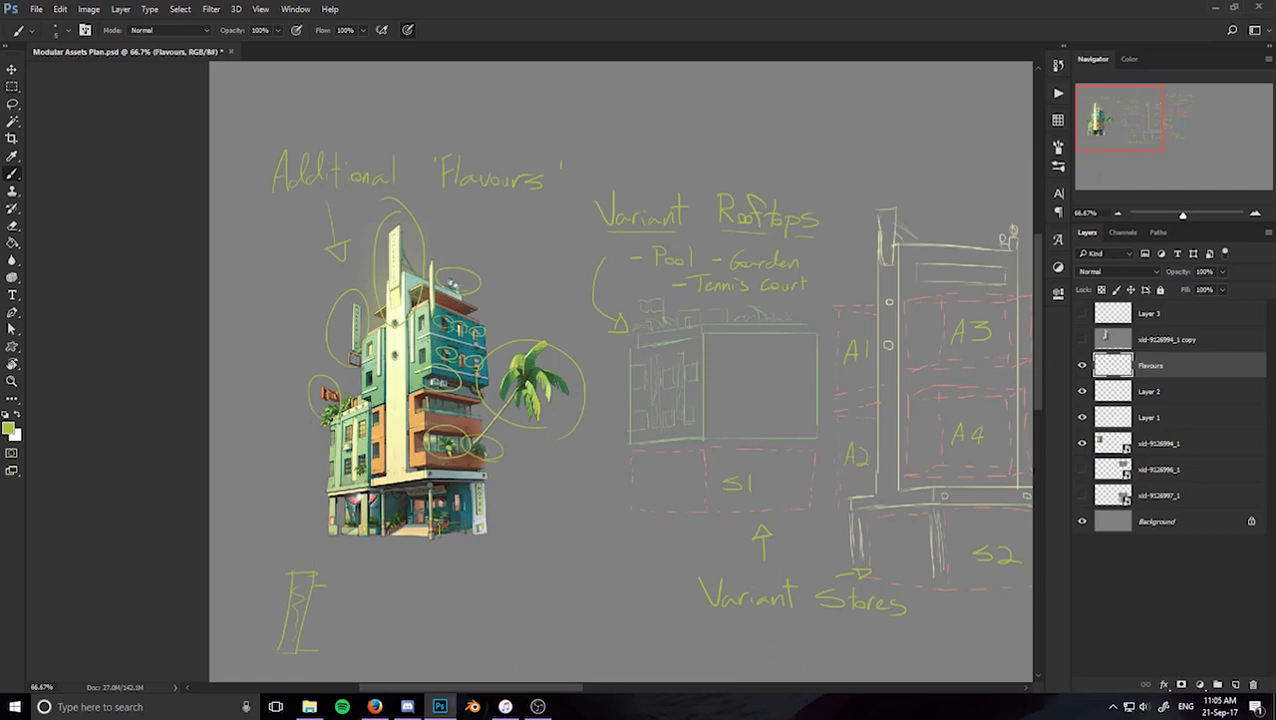
pyautogui.moveTo(281, 341); pyautogui.dragTo(316, 338)
pyautogui.moveTo(520, 231); pyautogui.dragTo(517, 261)
pyautogui.moveTo(530, 298); pyautogui.dragTo(545, 288)
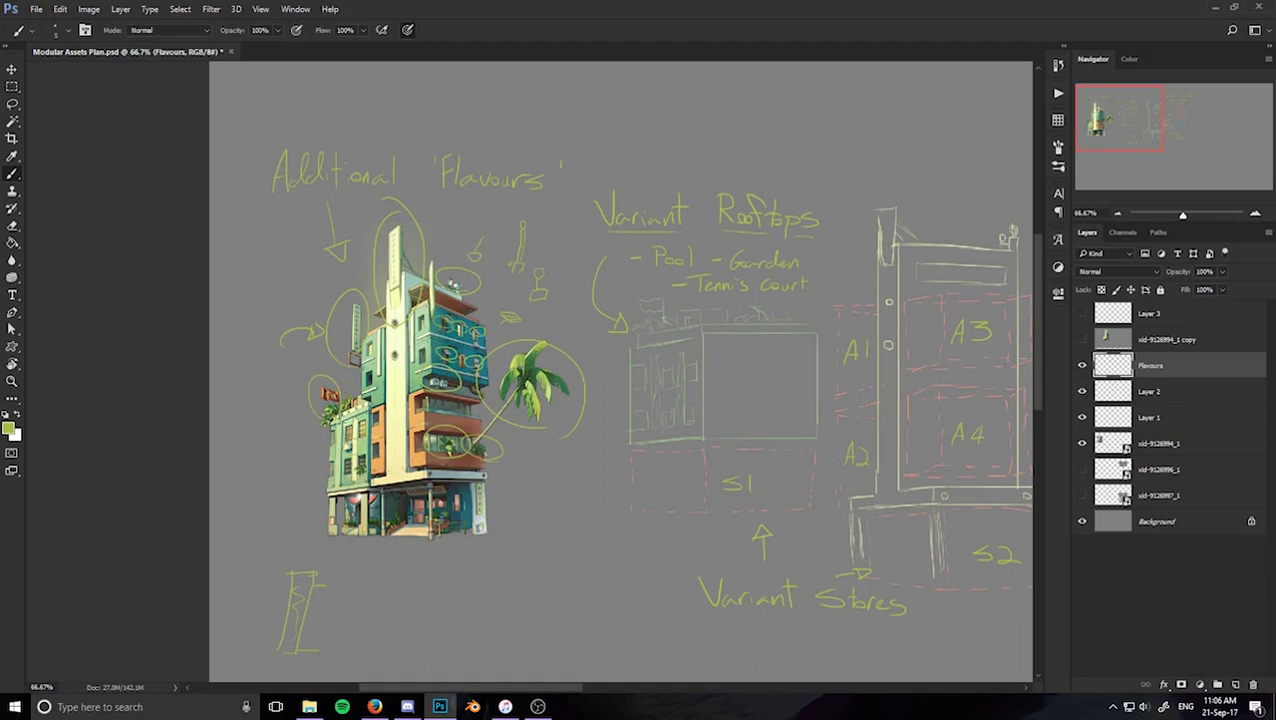
pyautogui.moveTo(328, 445); pyautogui.dragTo(305, 451)
pyautogui.moveTo(1119, 120); pyautogui.dragTo(1151, 120)
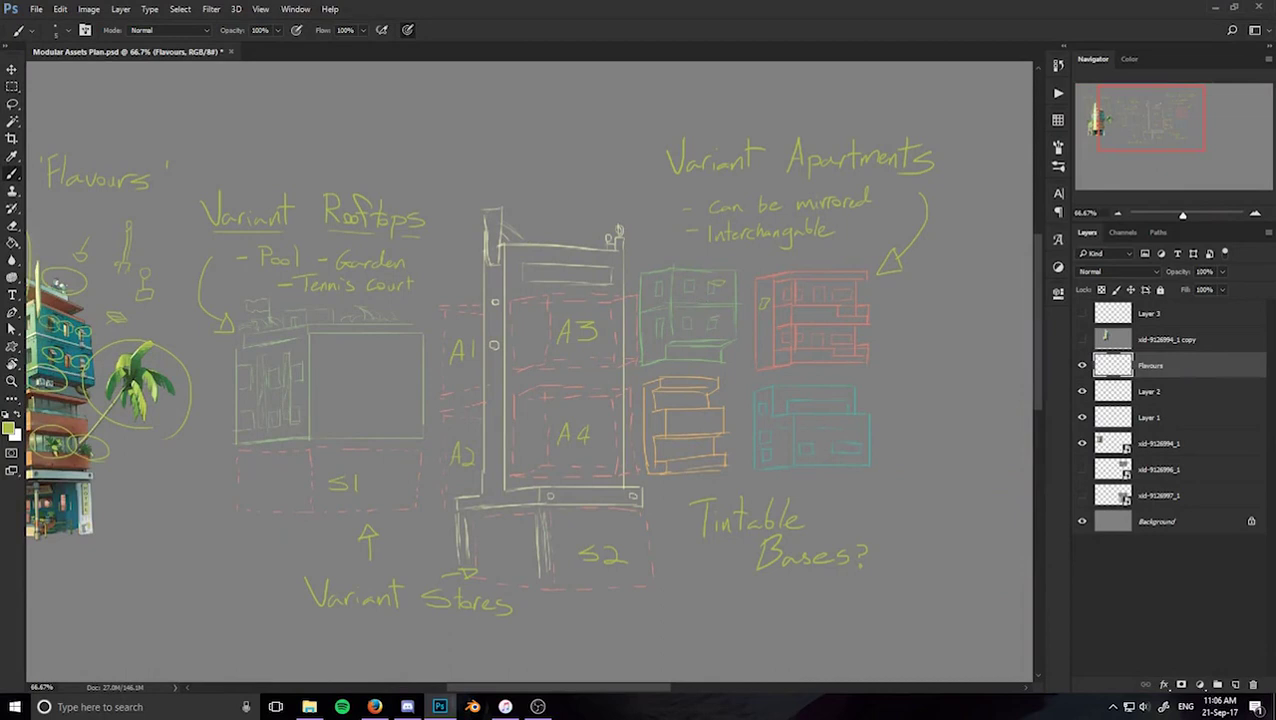
# Pan back to the annotated building and switch to the Move tool
pyautogui.moveTo(1151, 120); pyautogui.dragTo(1130, 119)
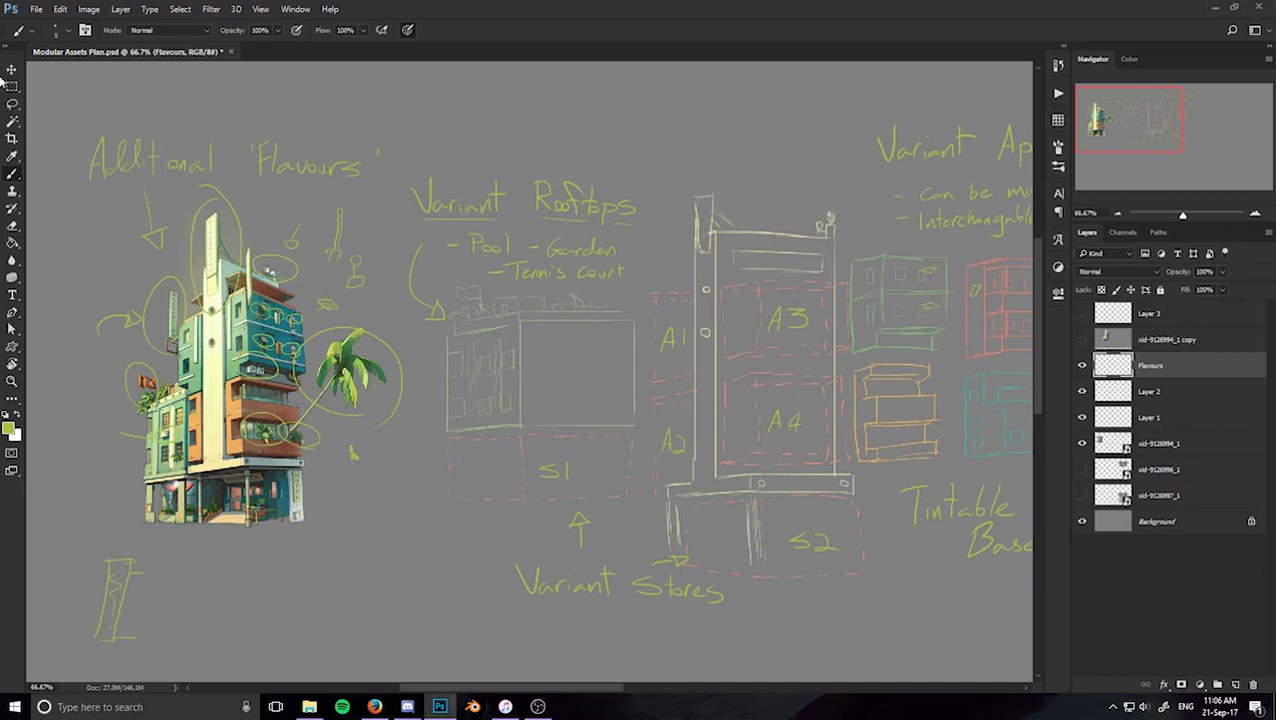
pyautogui.click(12, 71)
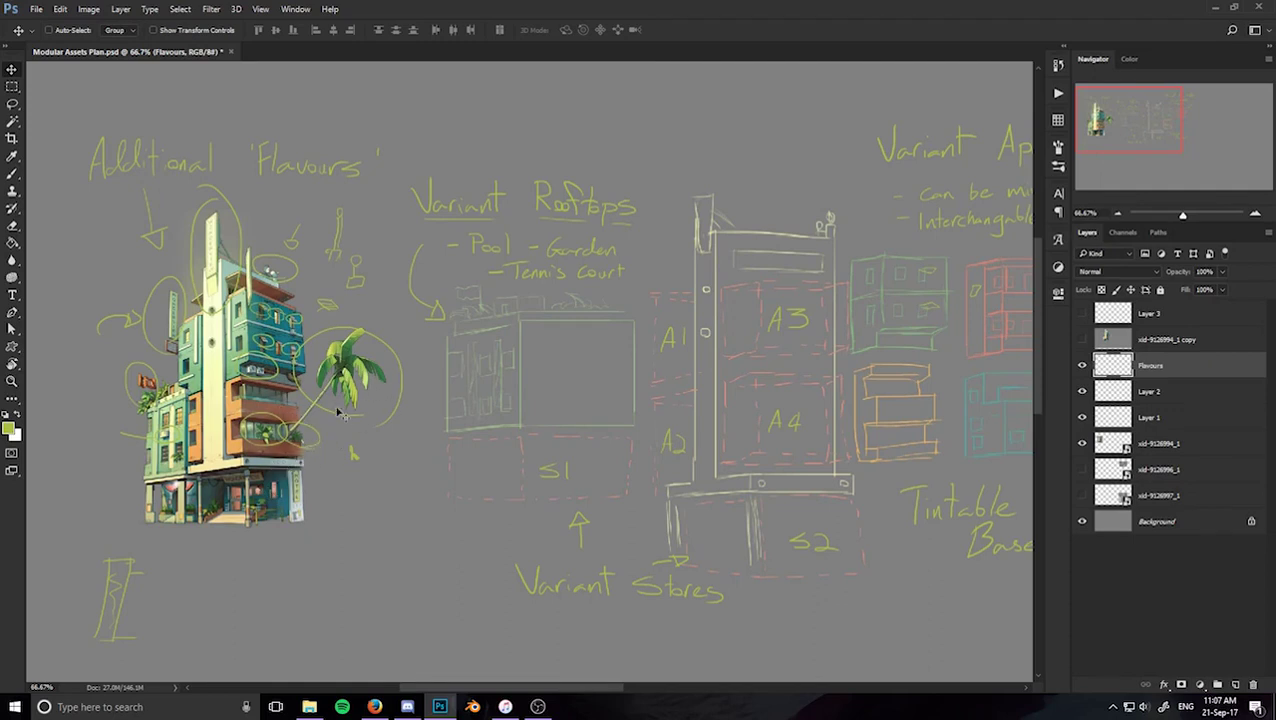
# Pan with the Navigator until the Variant Apartments and Tintable Bases notes are fully visible
pyautogui.moveTo(1152, 132); pyautogui.dragTo(1109, 131)
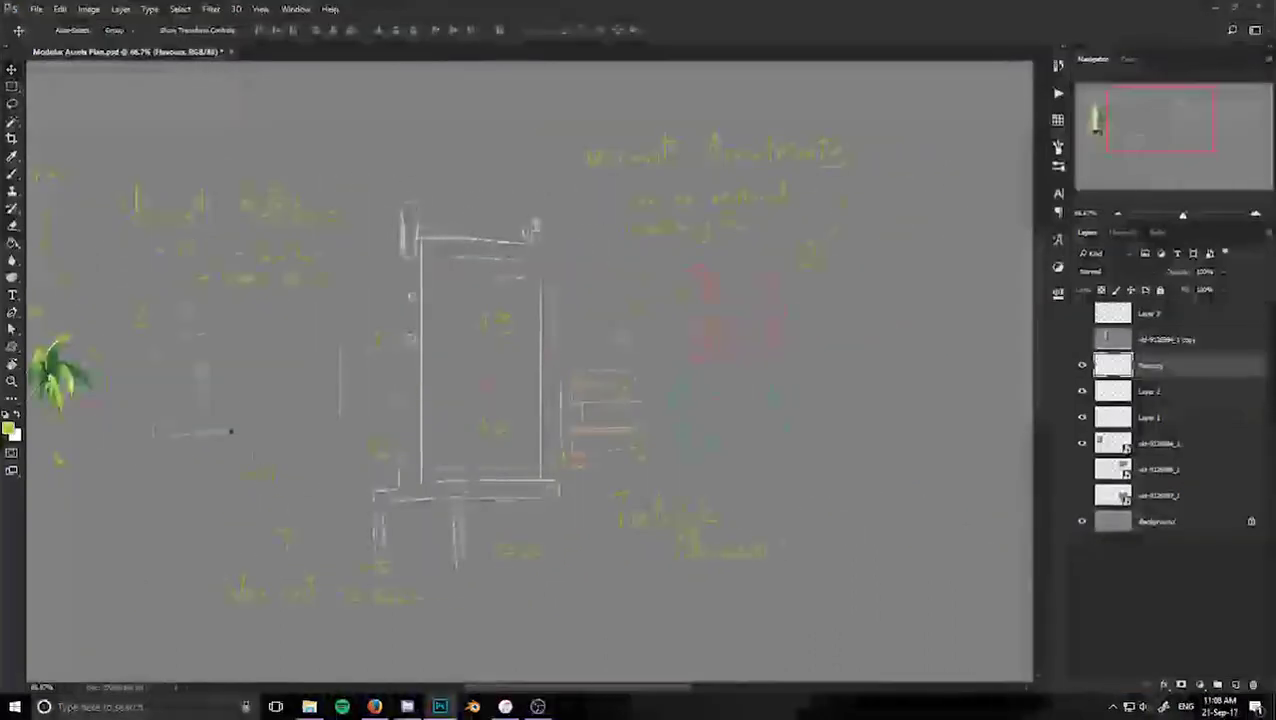
pyautogui.click(1159, 125)
pyautogui.moveTo(1159, 125); pyautogui.dragTo(1105, 120)
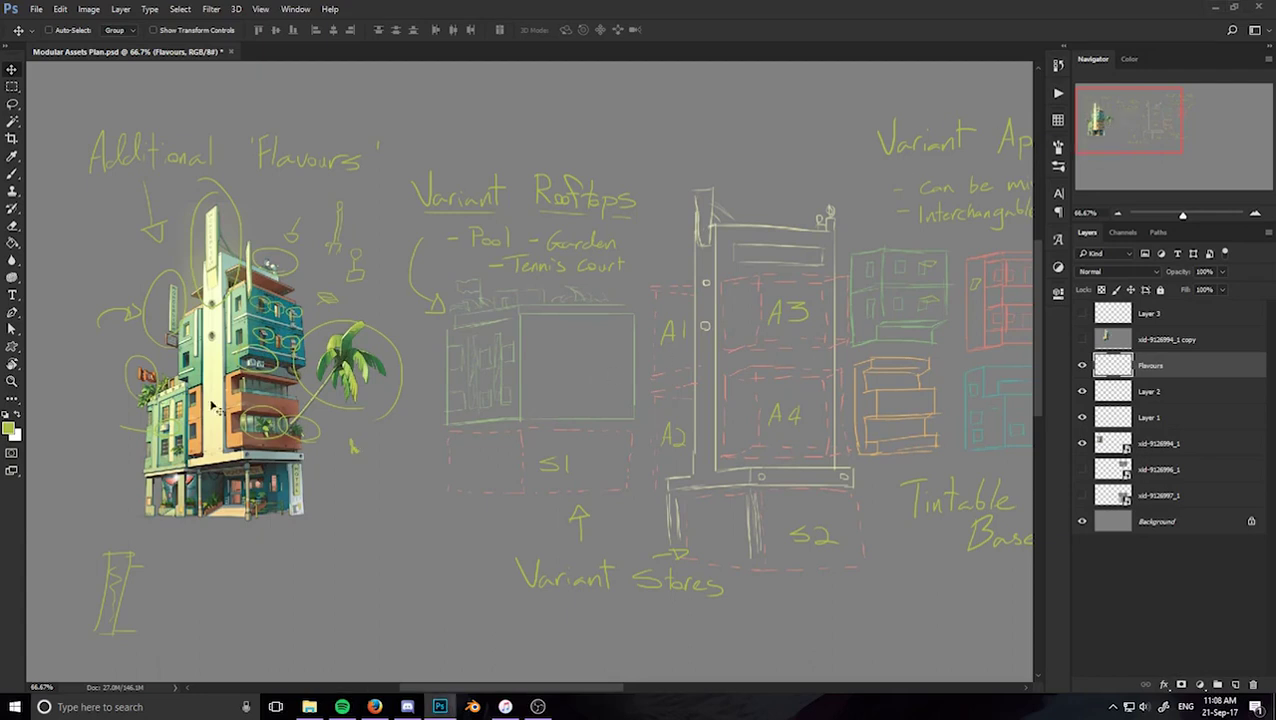
pyautogui.moveTo(1130, 121); pyautogui.dragTo(1053, 121)
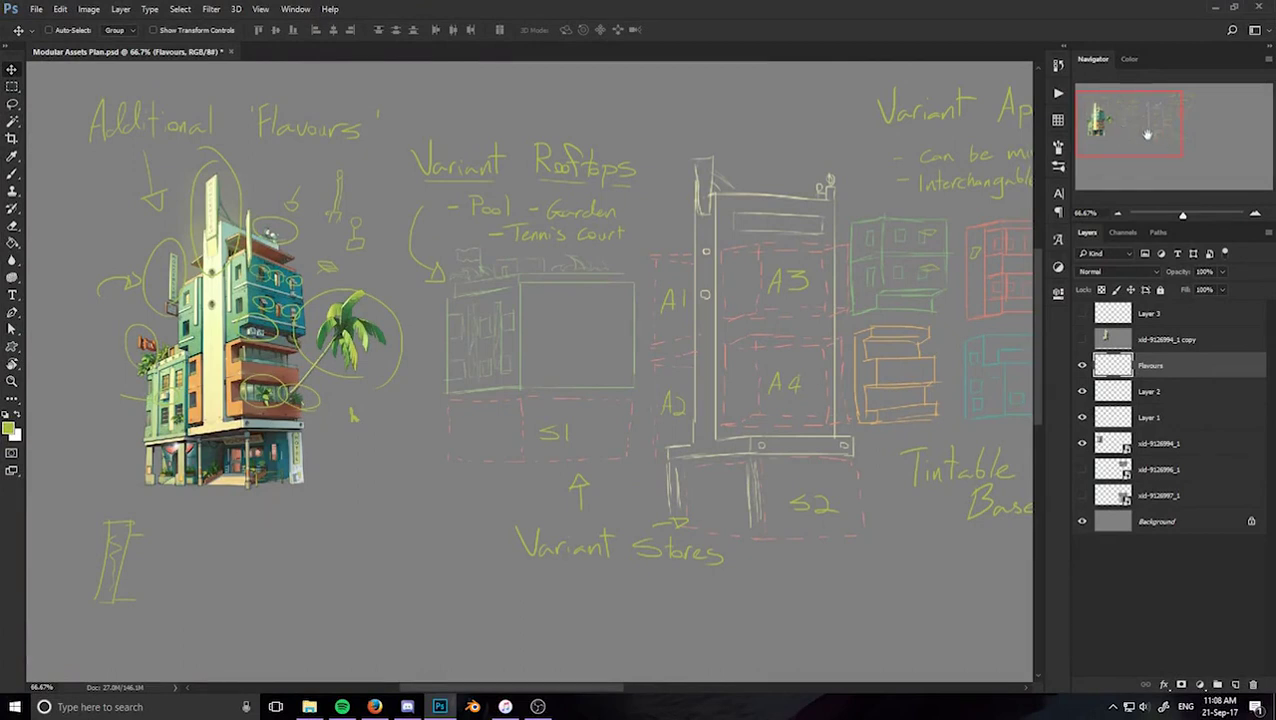
pyautogui.moveTo(1133, 128)
pyautogui.mouseDown()
pyautogui.moveTo(1152, 128)
pyautogui.moveTo(1094, 120)
pyautogui.moveTo(1141, 121)
pyautogui.mouseUp()
# Make the 'xid-9126994_1 copy' layer and Layer 3 visible to show the full-size hotel building
pyautogui.click(1081, 334)
pyautogui.click(1081, 316)
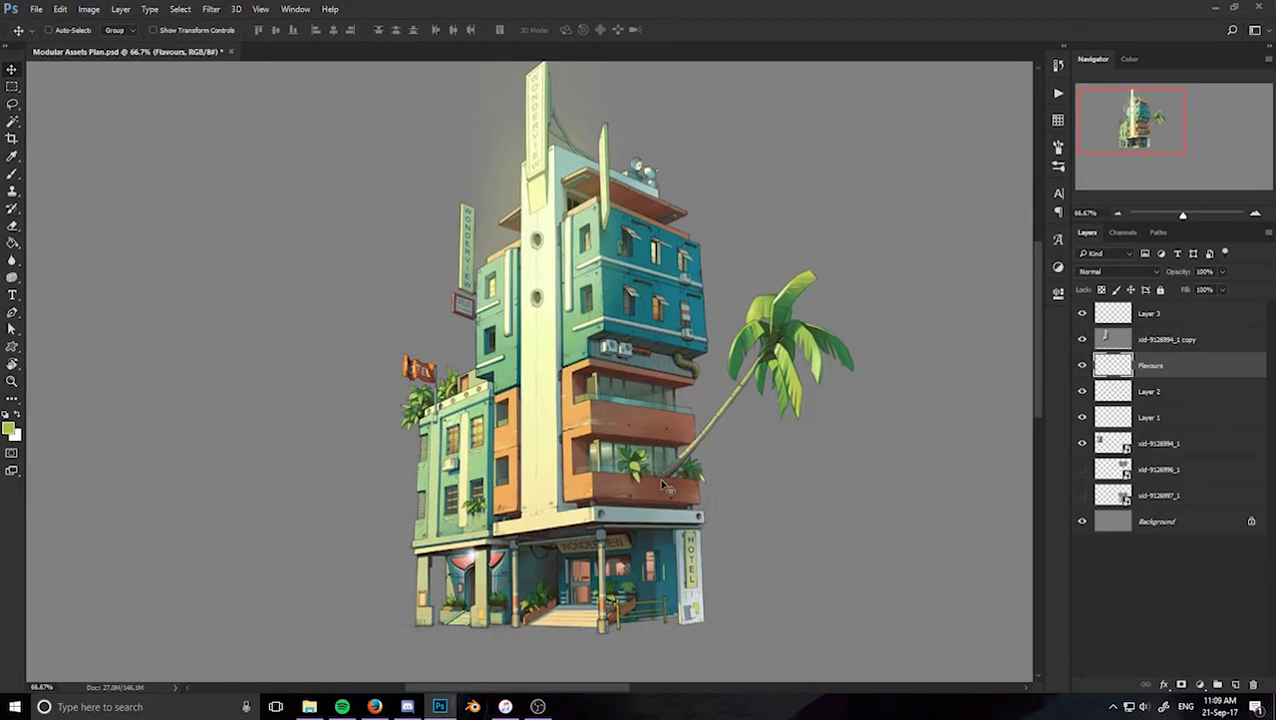